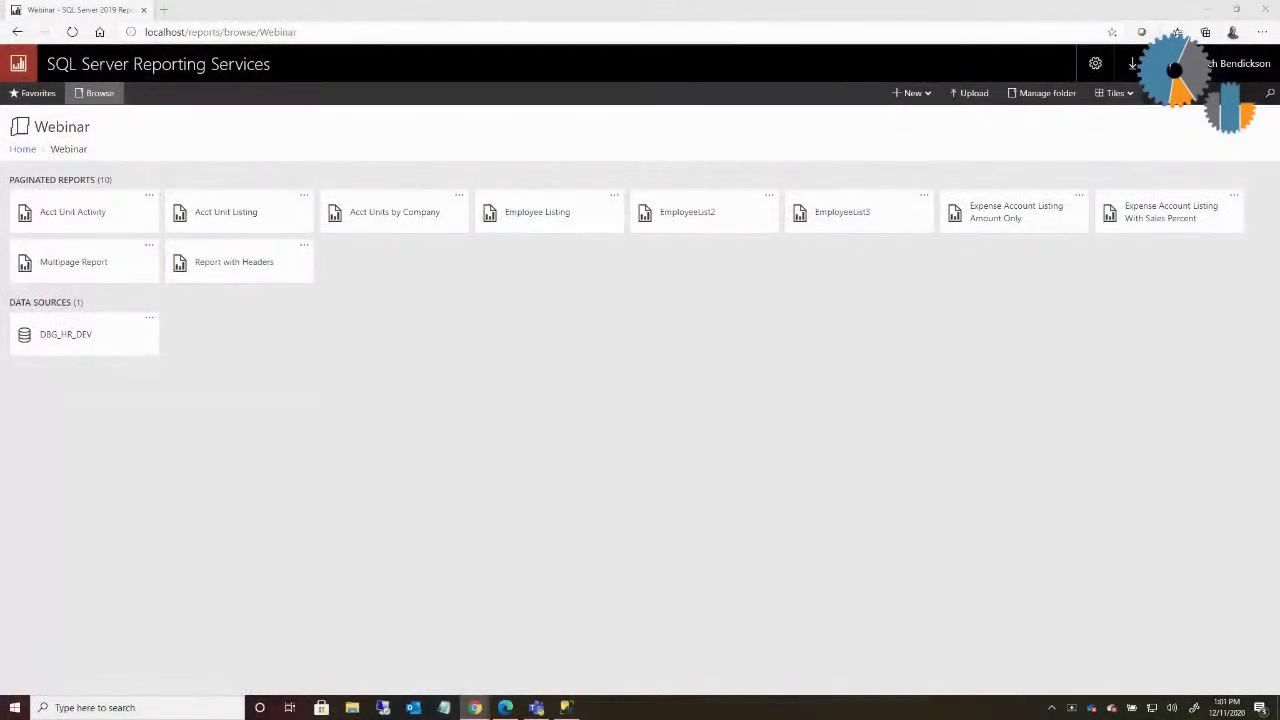
Open the New menu in the Webinar folder of the SSRS web portal
left_click(926, 96)
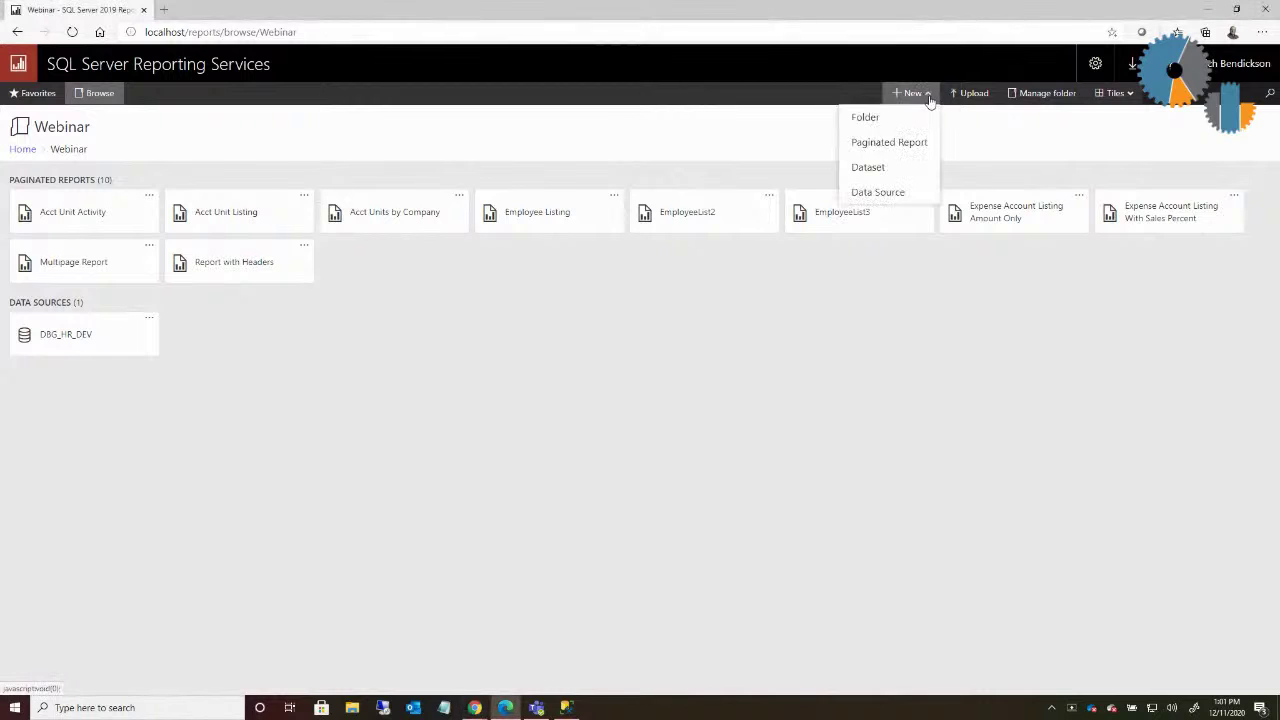
Start a new paginated report with the Table or Matrix Wizard, creating a dataset on DBG_HR_DEV
left_click(903, 146)
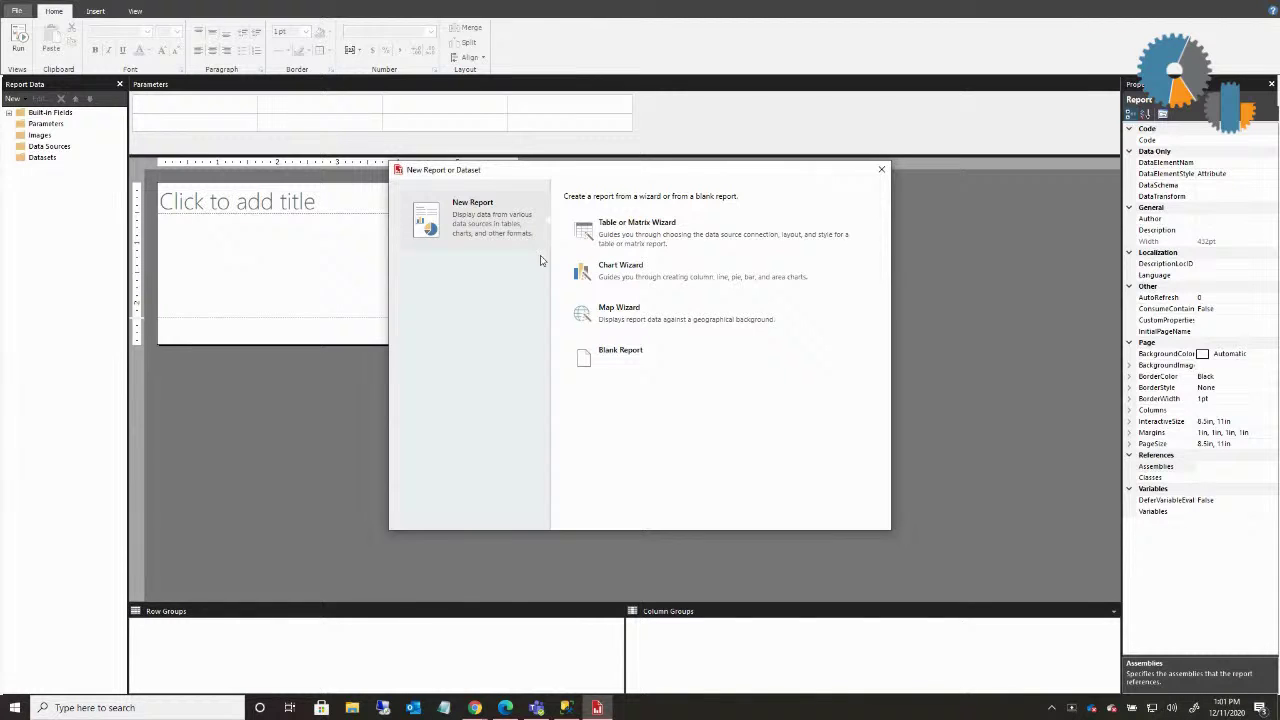
left_click(632, 242)
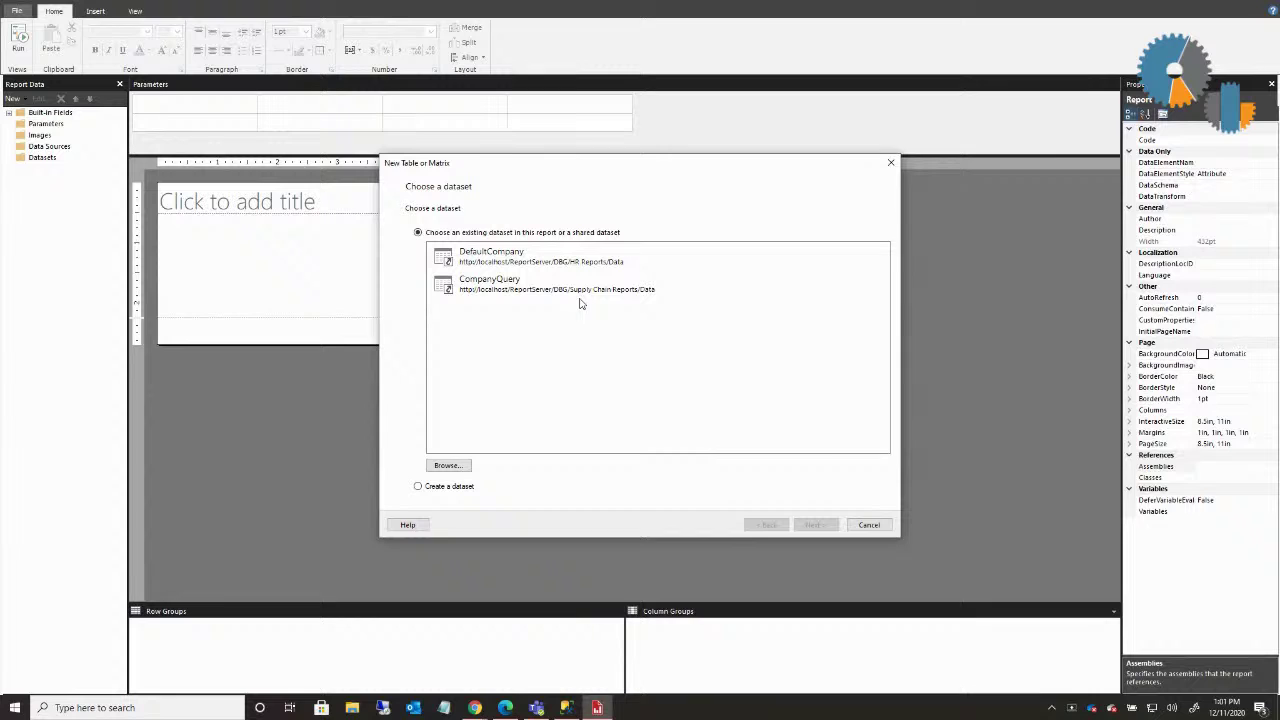
left_click(418, 486)
left_click(816, 525)
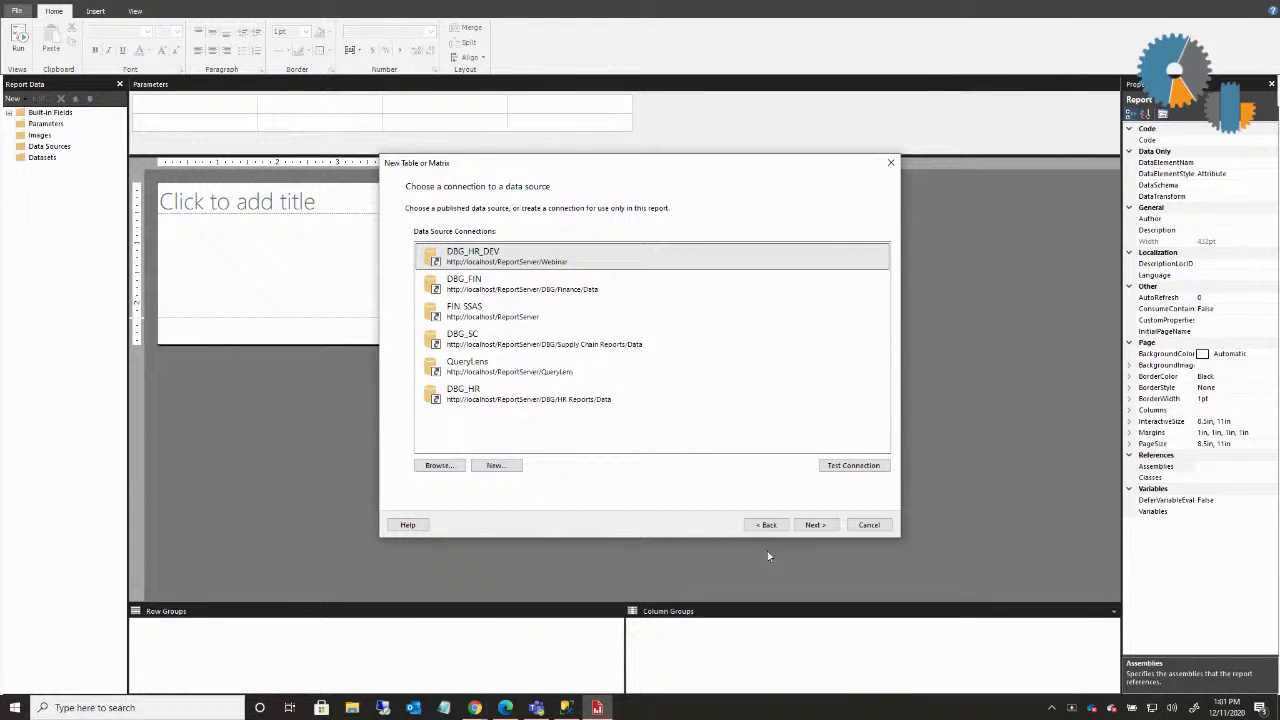
left_click(818, 525)
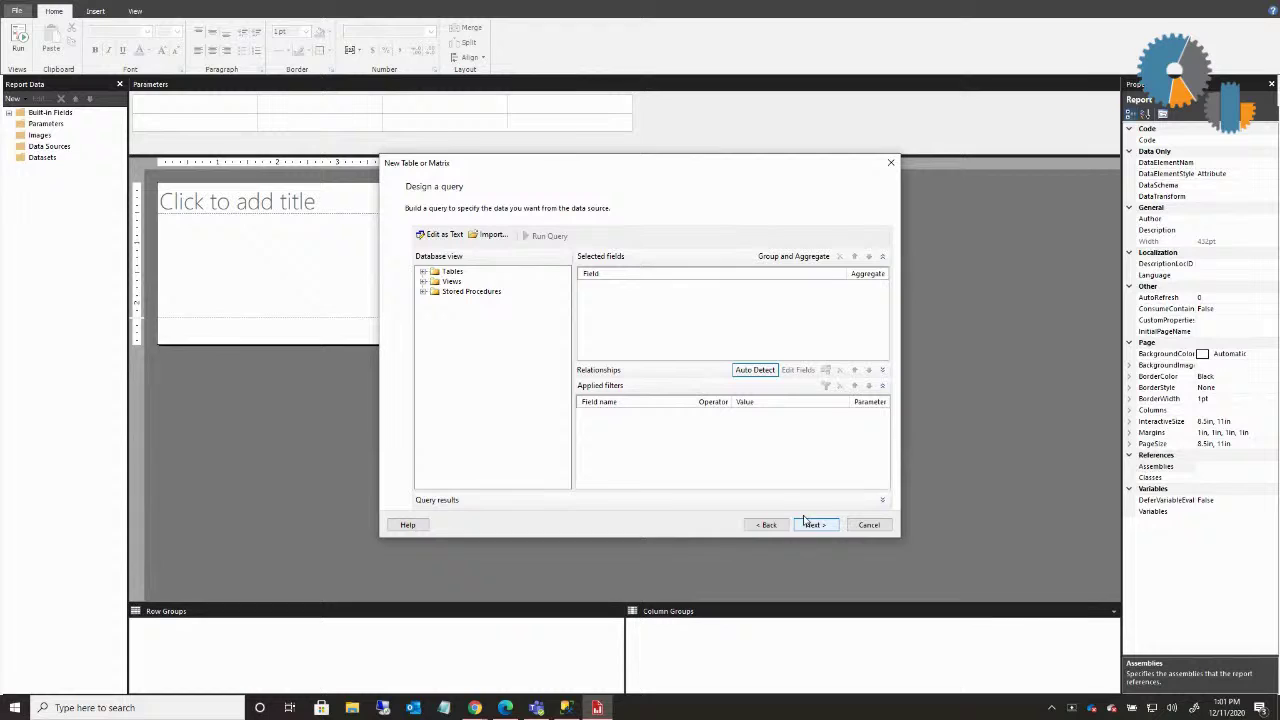
Add EMPLOYEE, EMPLOYEE_NAME and SUPER_RPTS_TO from the HR_SUPERVISOR_ROLLUP table to the query
left_click(423, 275)
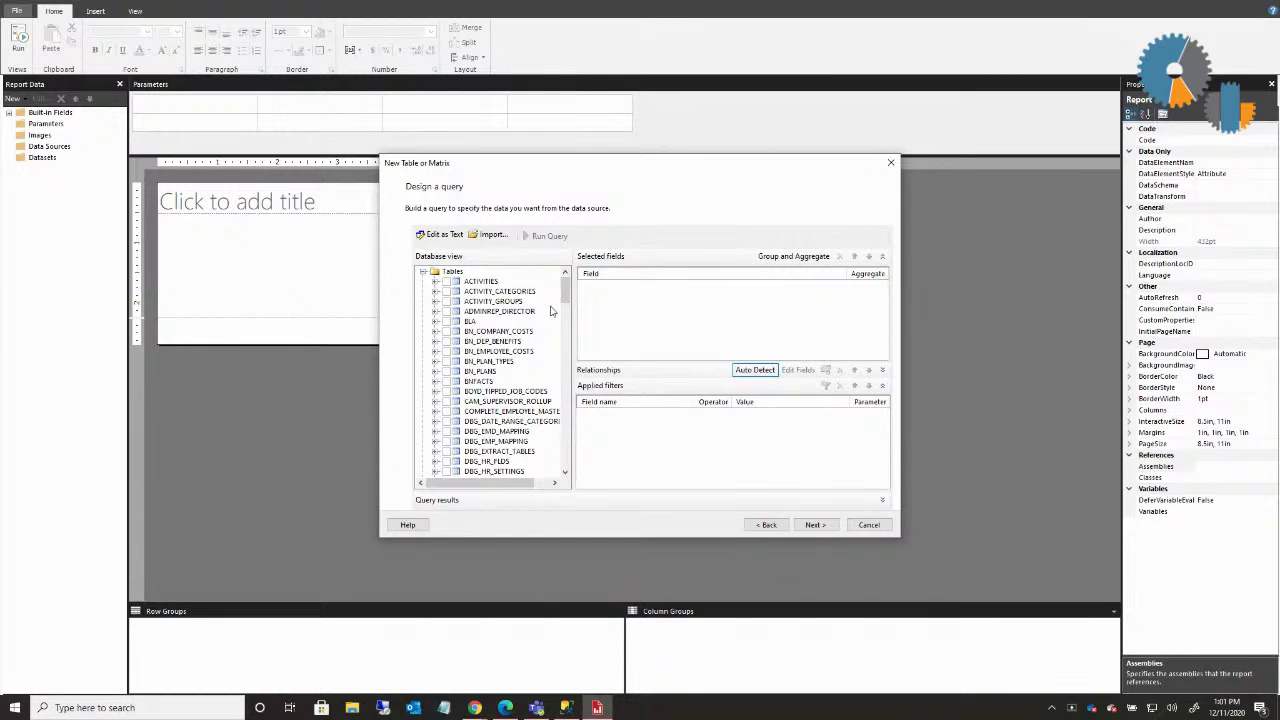
left_click_drag(569, 295, 579, 358)
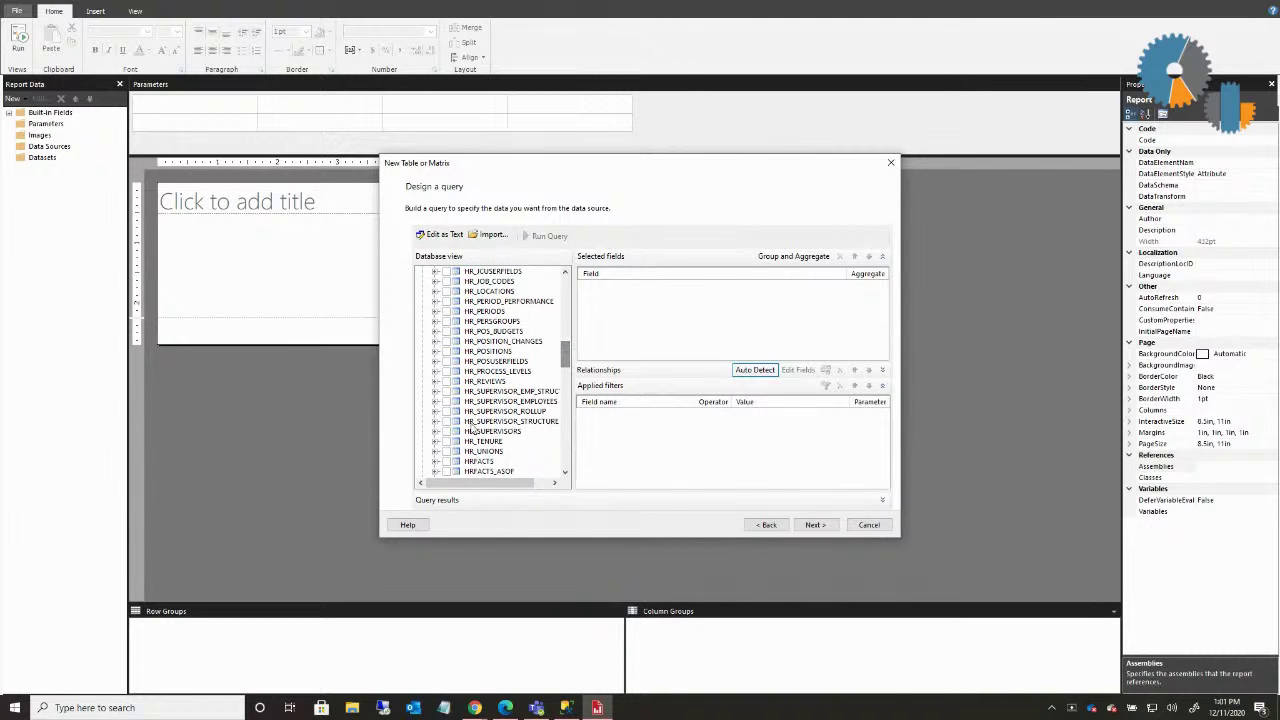
left_click(436, 411)
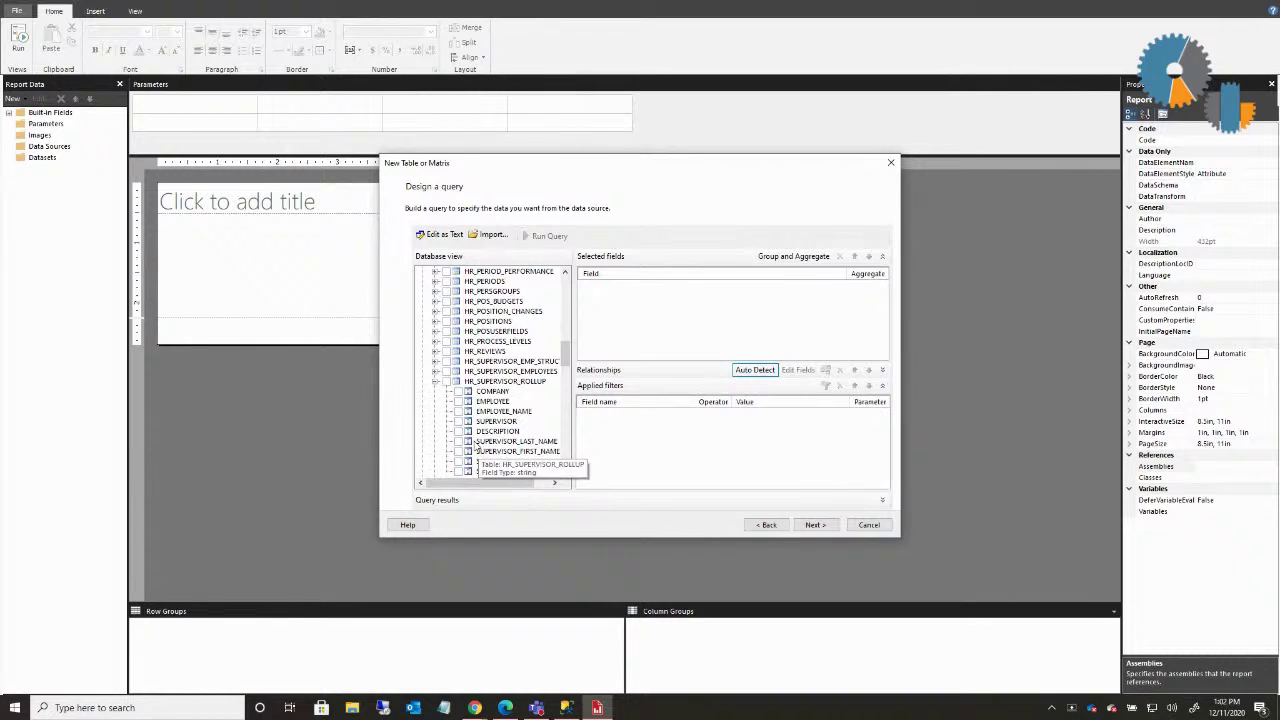
left_click(458, 402)
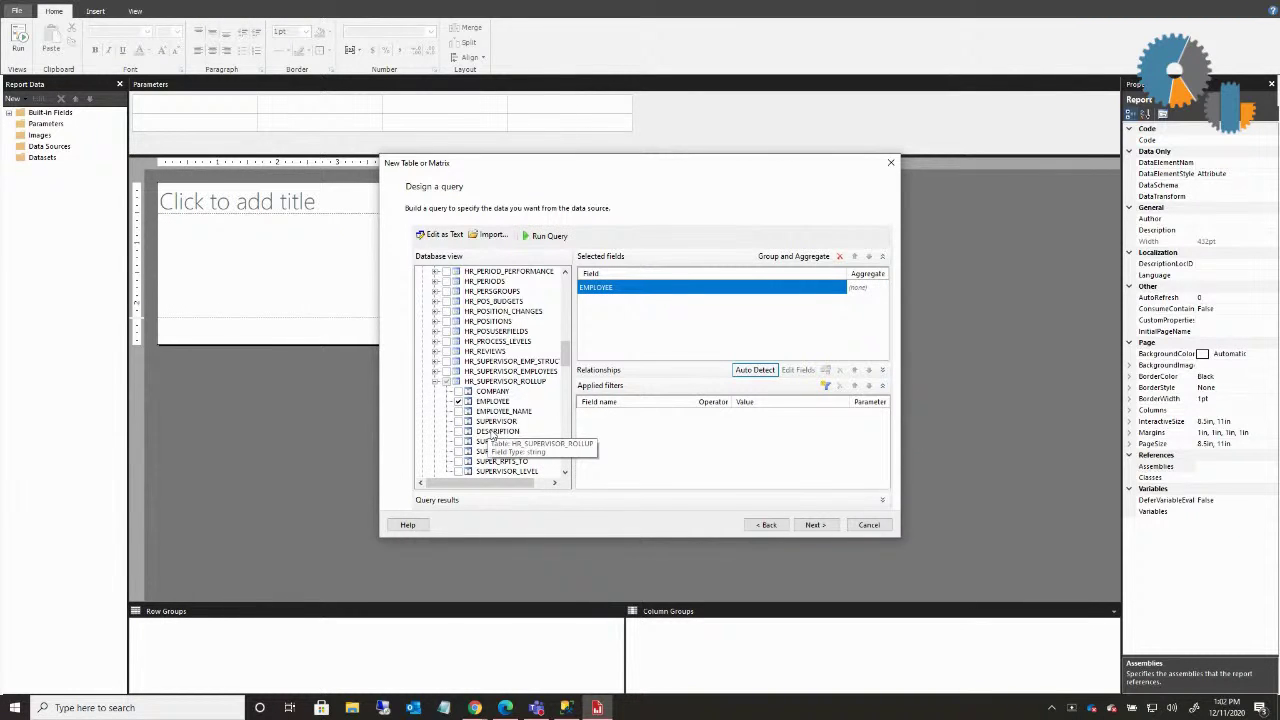
left_click(458, 412)
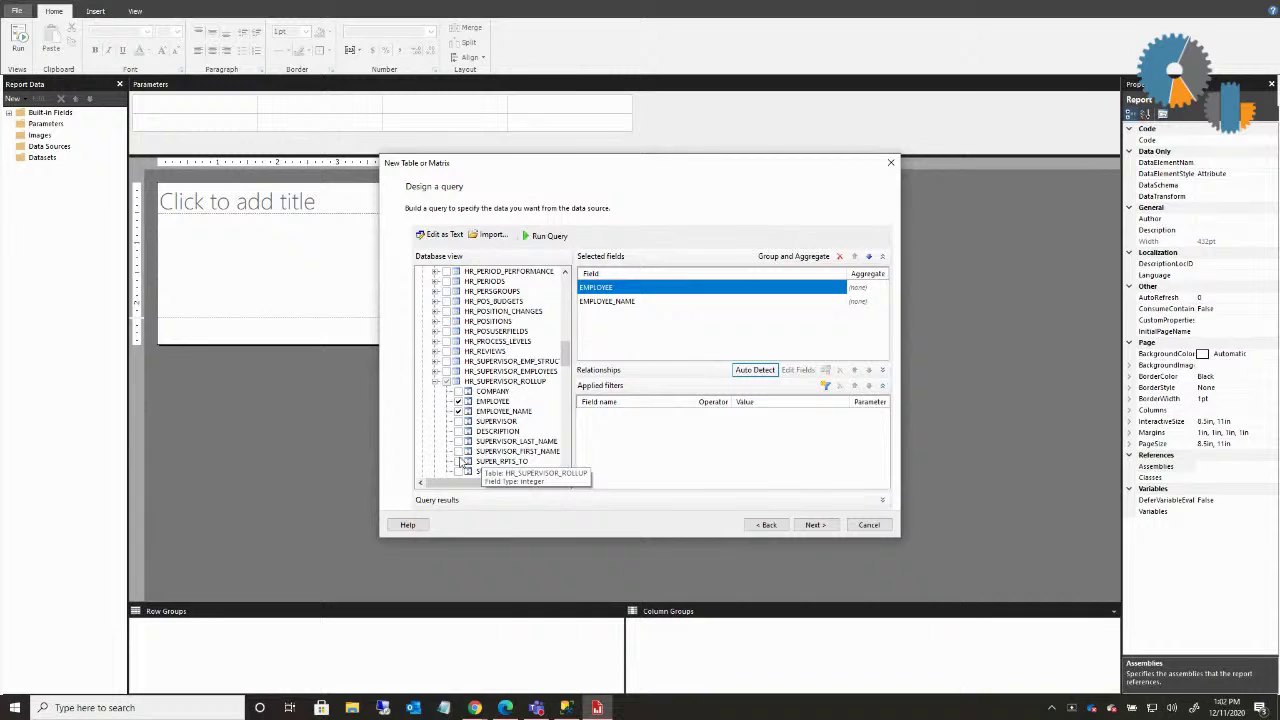
left_click(458, 461)
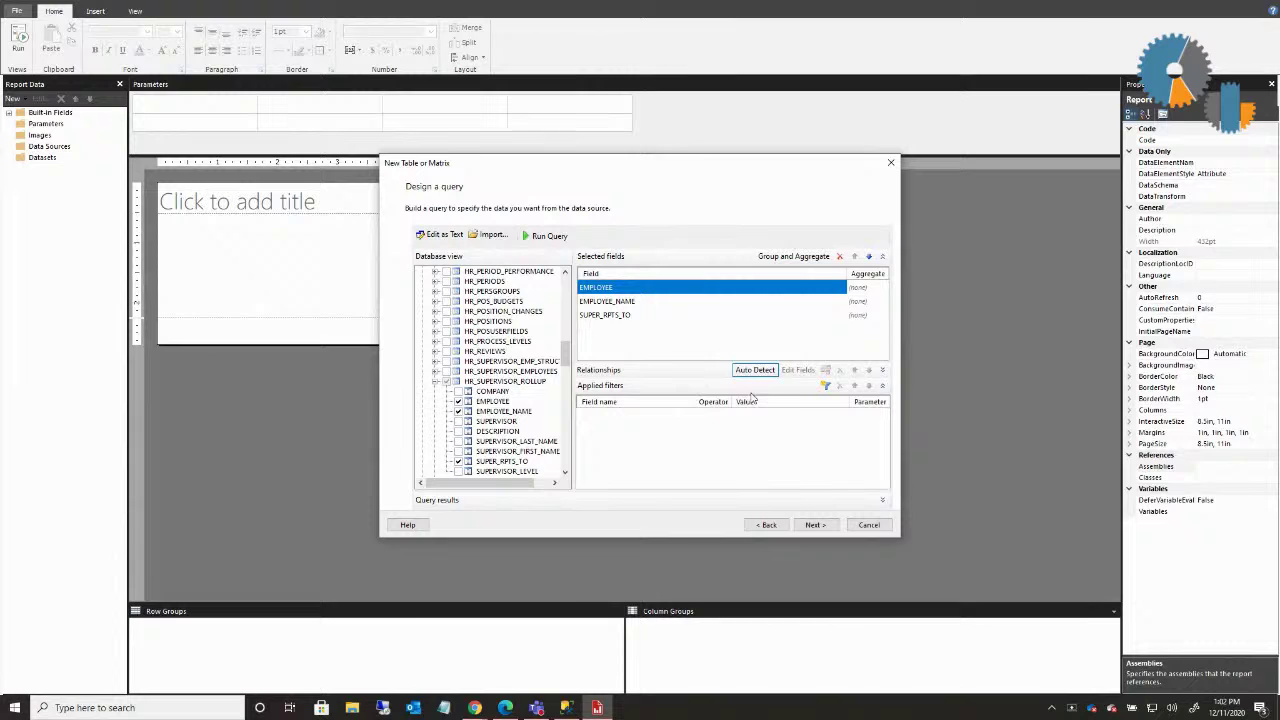
Add a filter on the COMPANY field and move on to arranging fields
left_click(825, 387)
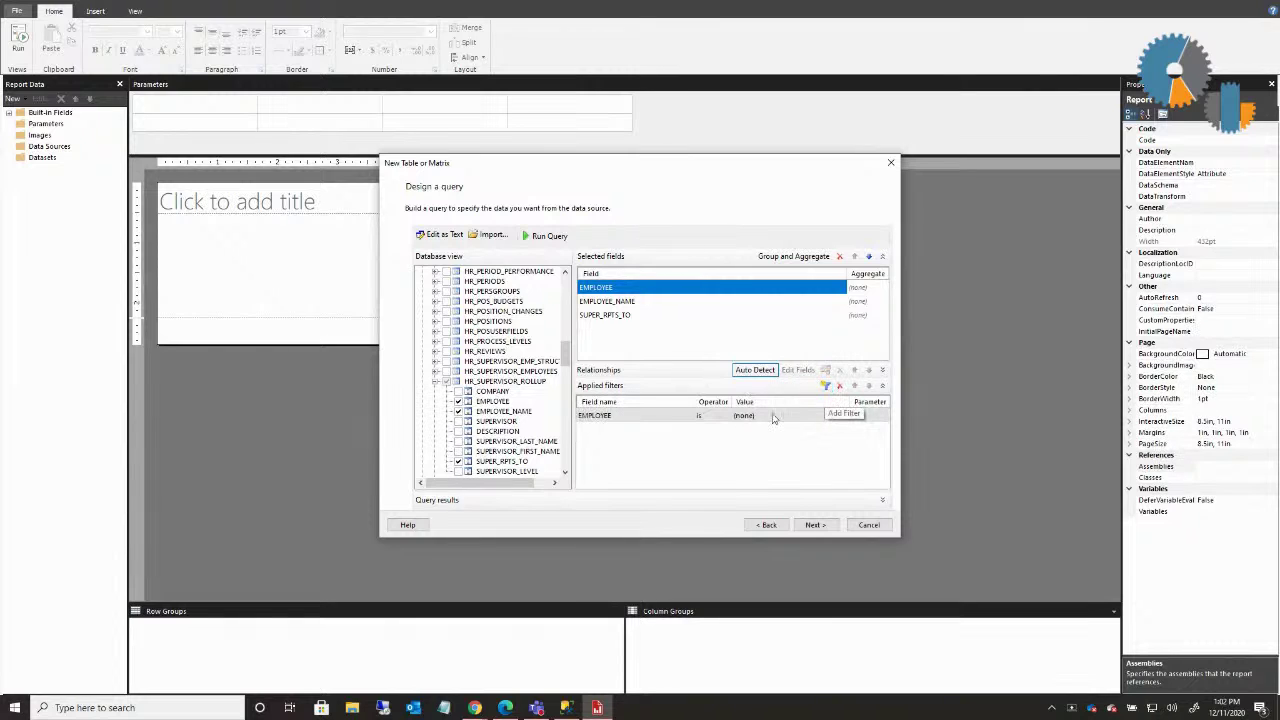
left_click(646, 417)
left_click(646, 449)
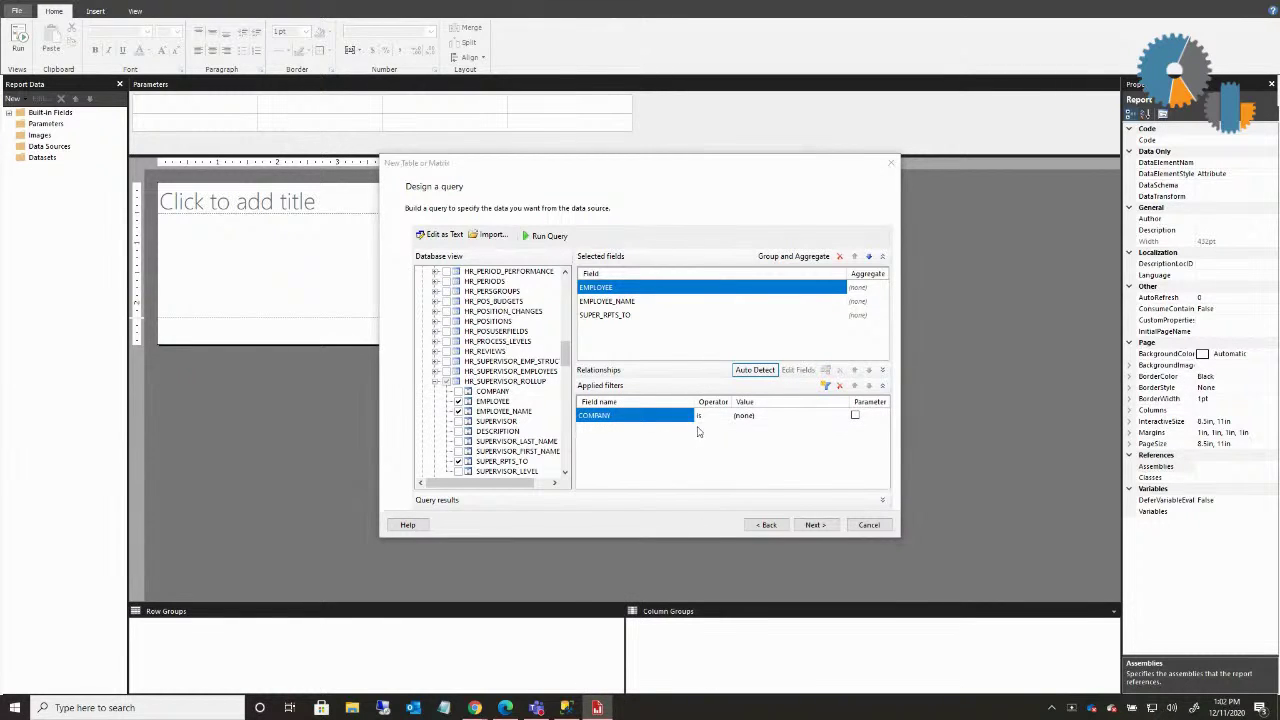
left_click(779, 421)
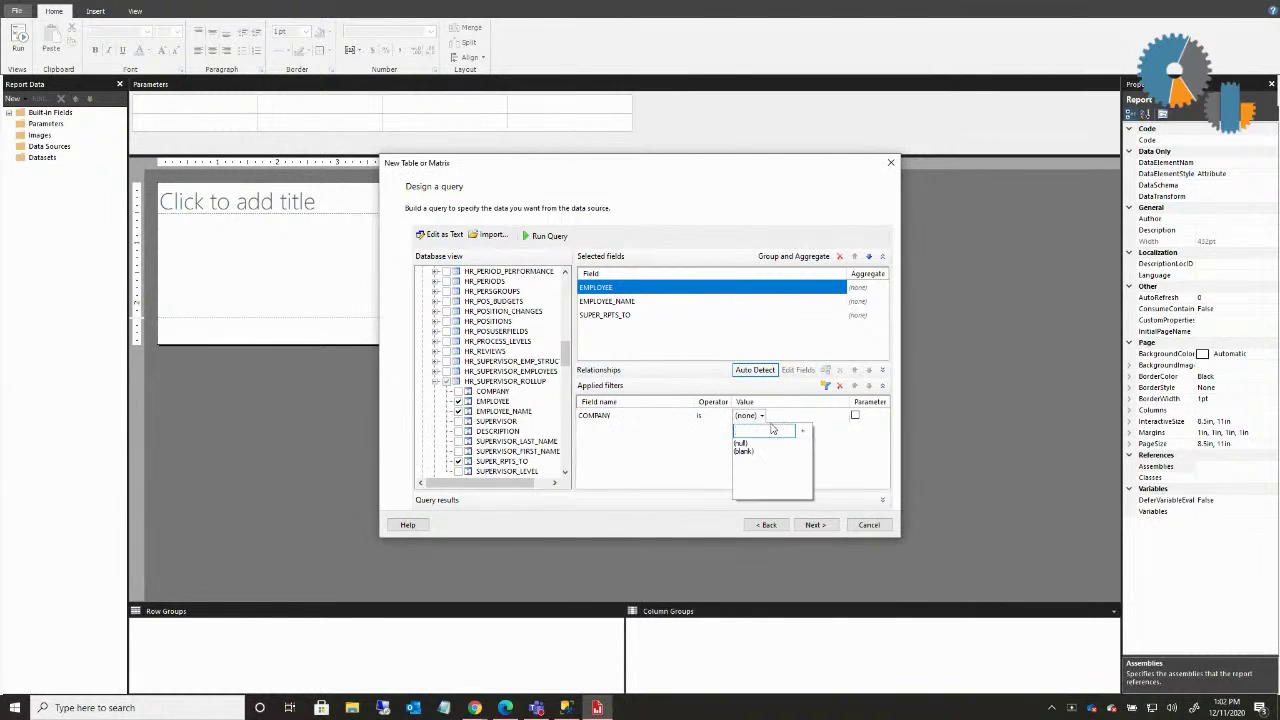
left_click(661, 510)
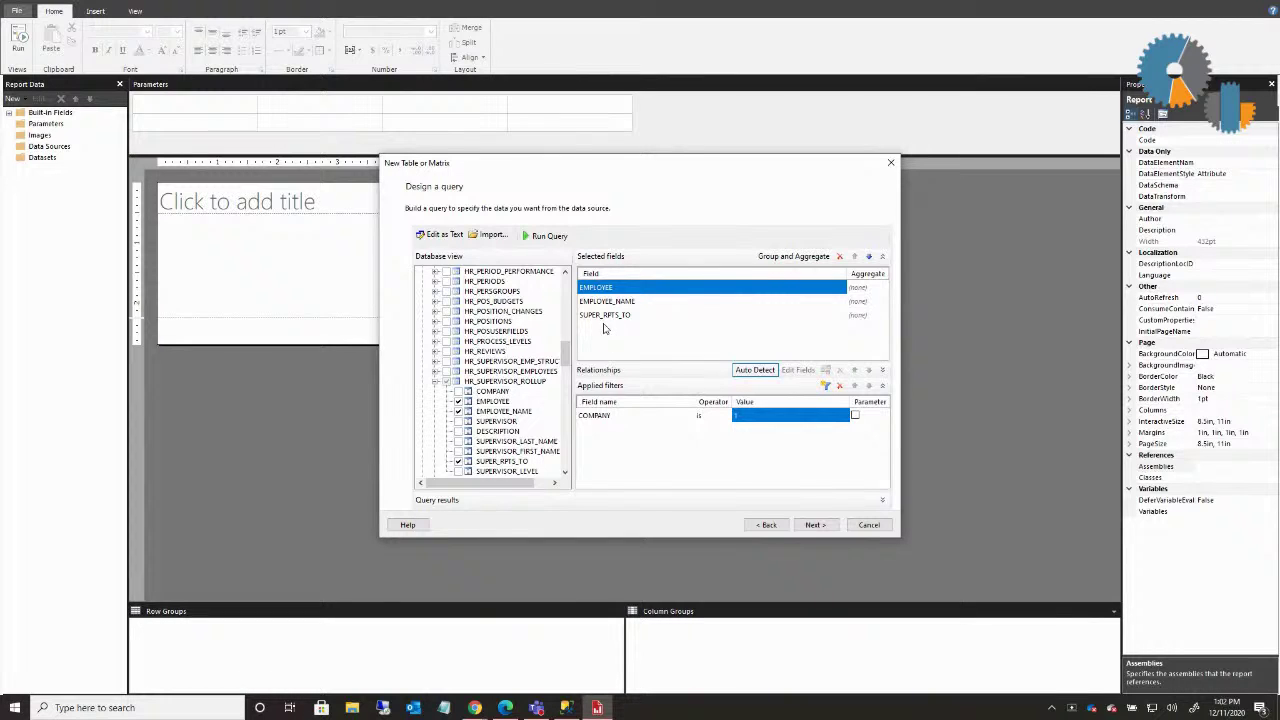
left_click(816, 526)
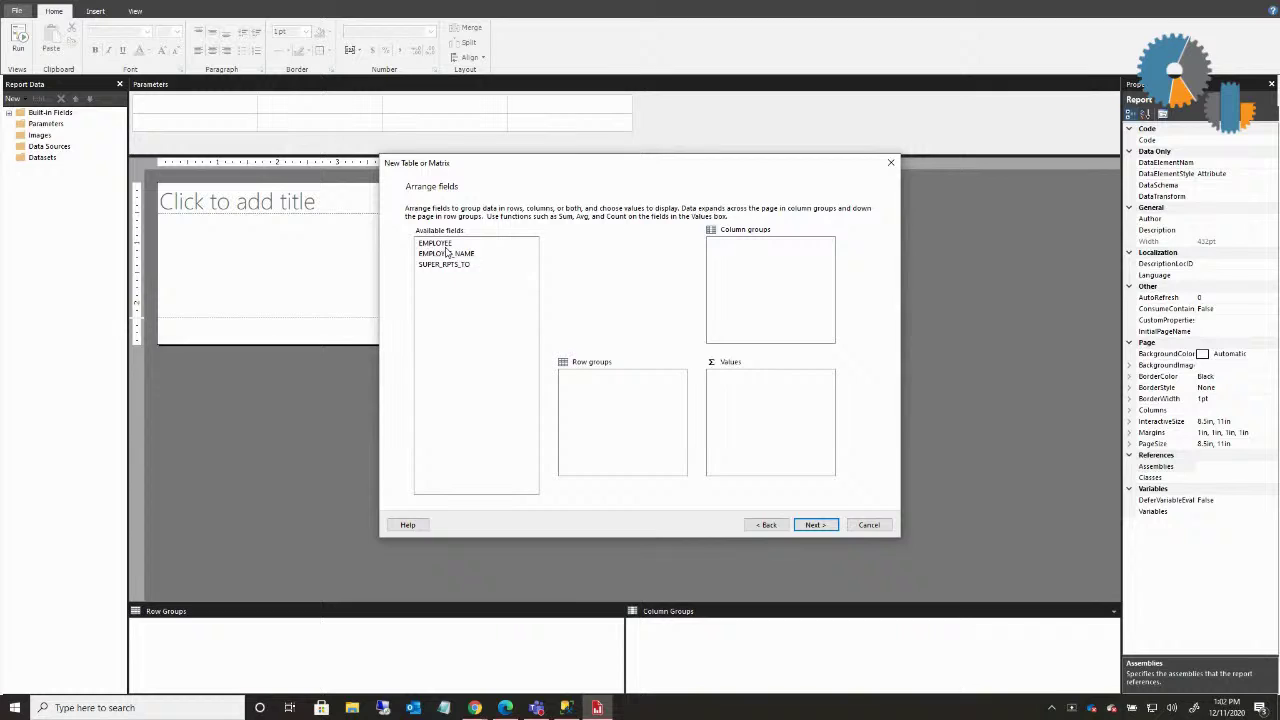
Put EMPLOYEE and EMPLOYEE_NAME into Values, showing EMPLOYEE without the Sum aggregate
left_click(443, 246)
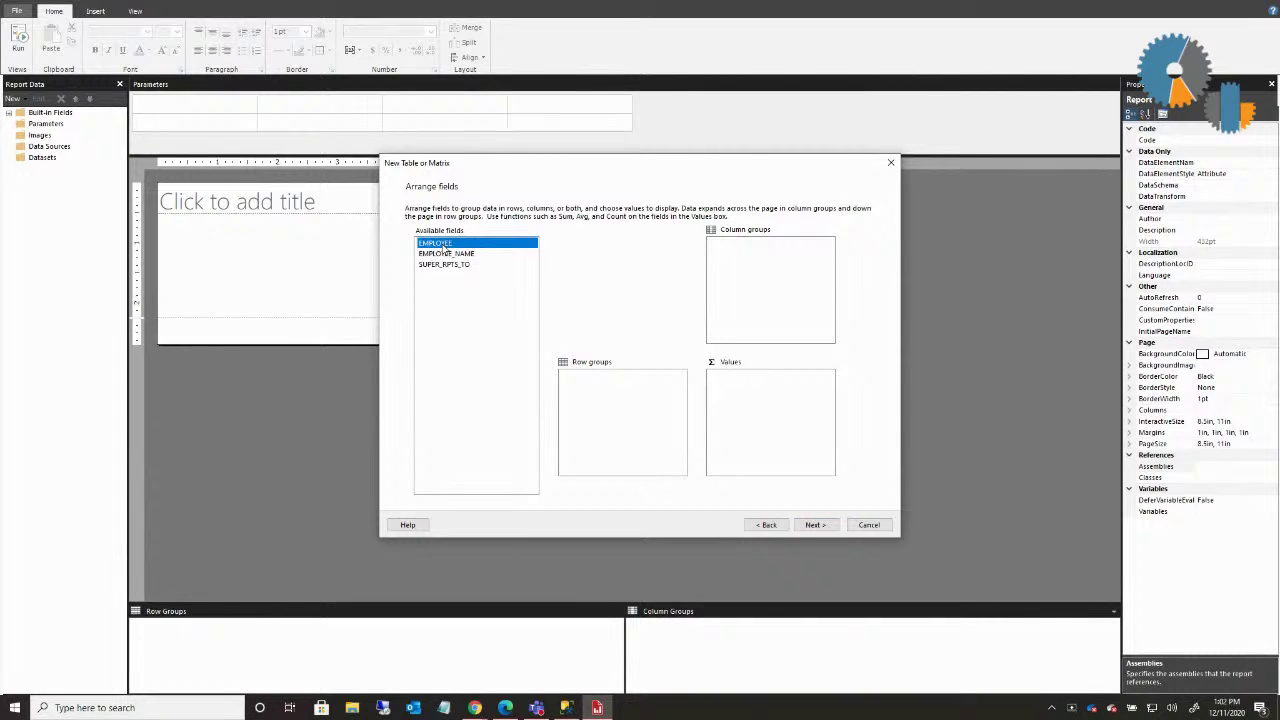
left_click(446, 255, "ctrl")
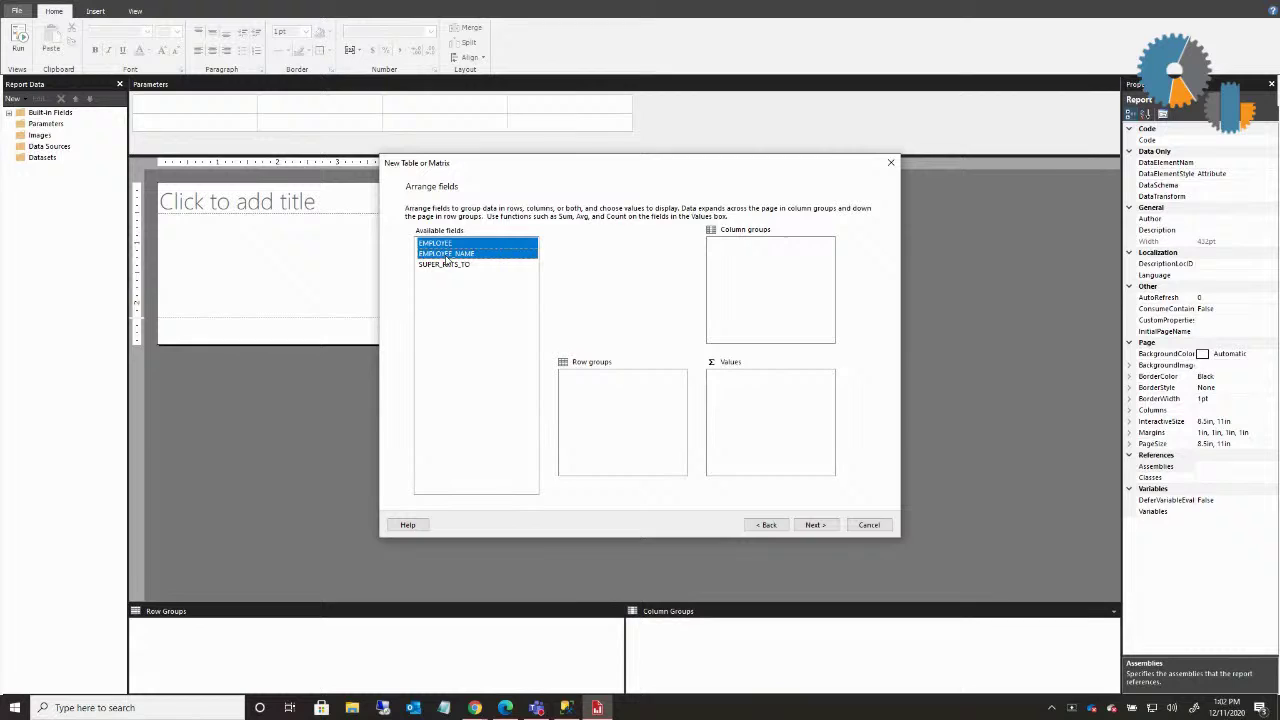
left_click_drag(446, 255, 737, 386)
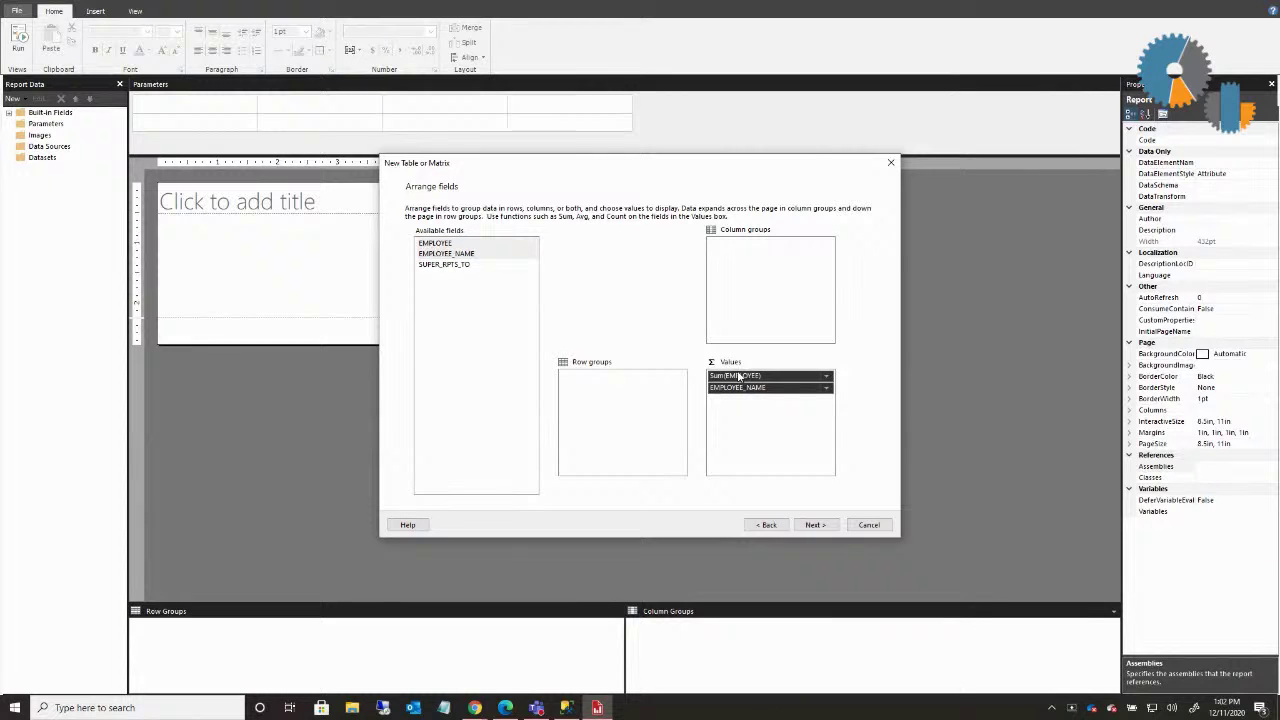
left_click(740, 377)
left_click(826, 377)
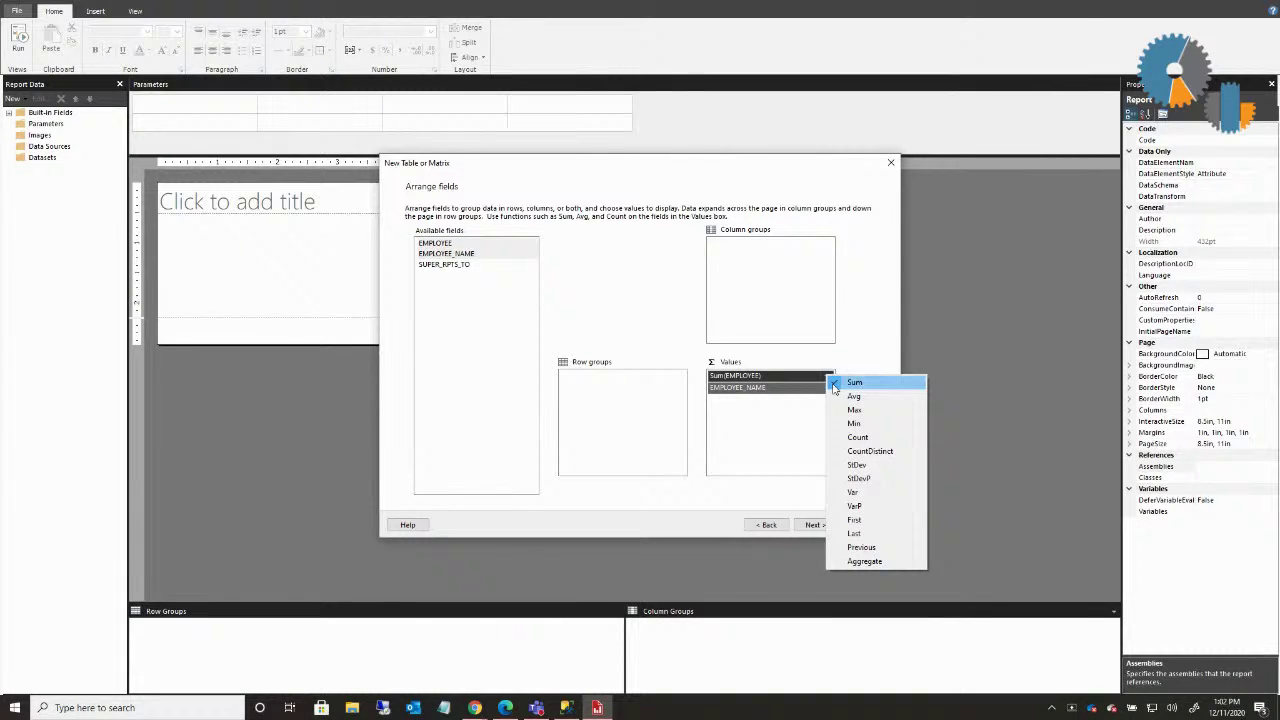
left_click(860, 381)
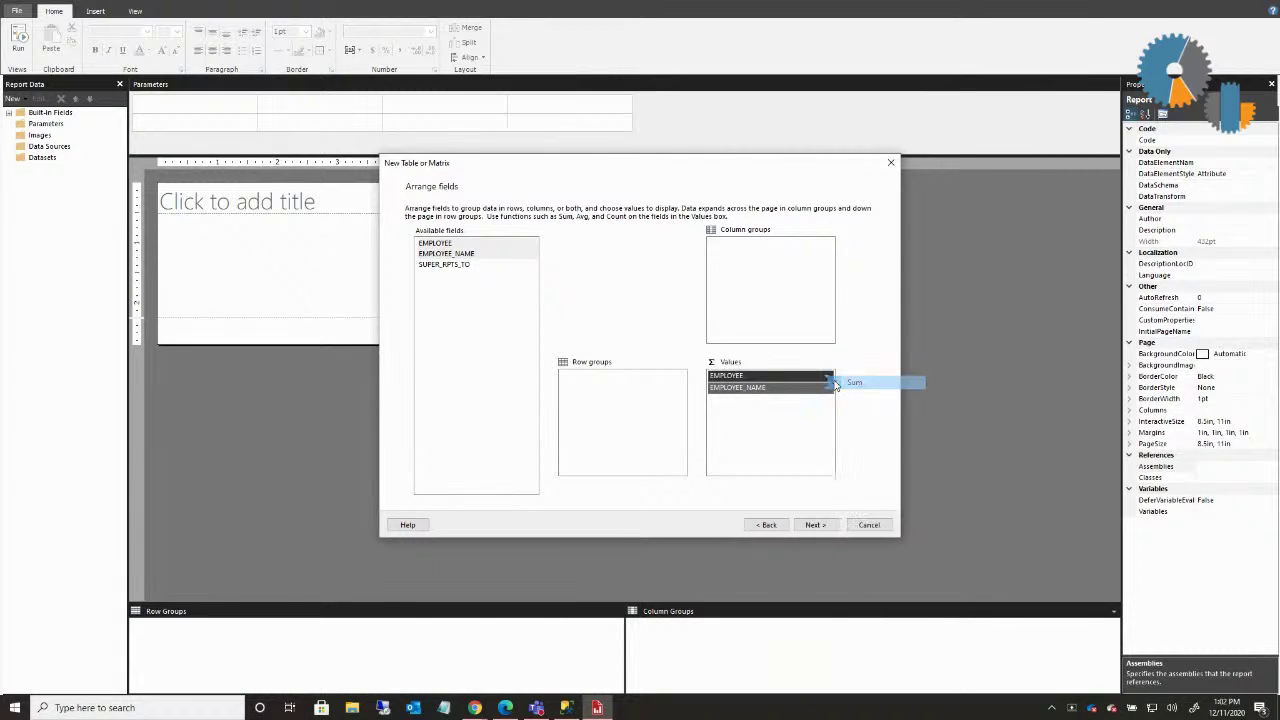
Accept the default layout and preview pages and finish the wizard
left_click(816, 525)
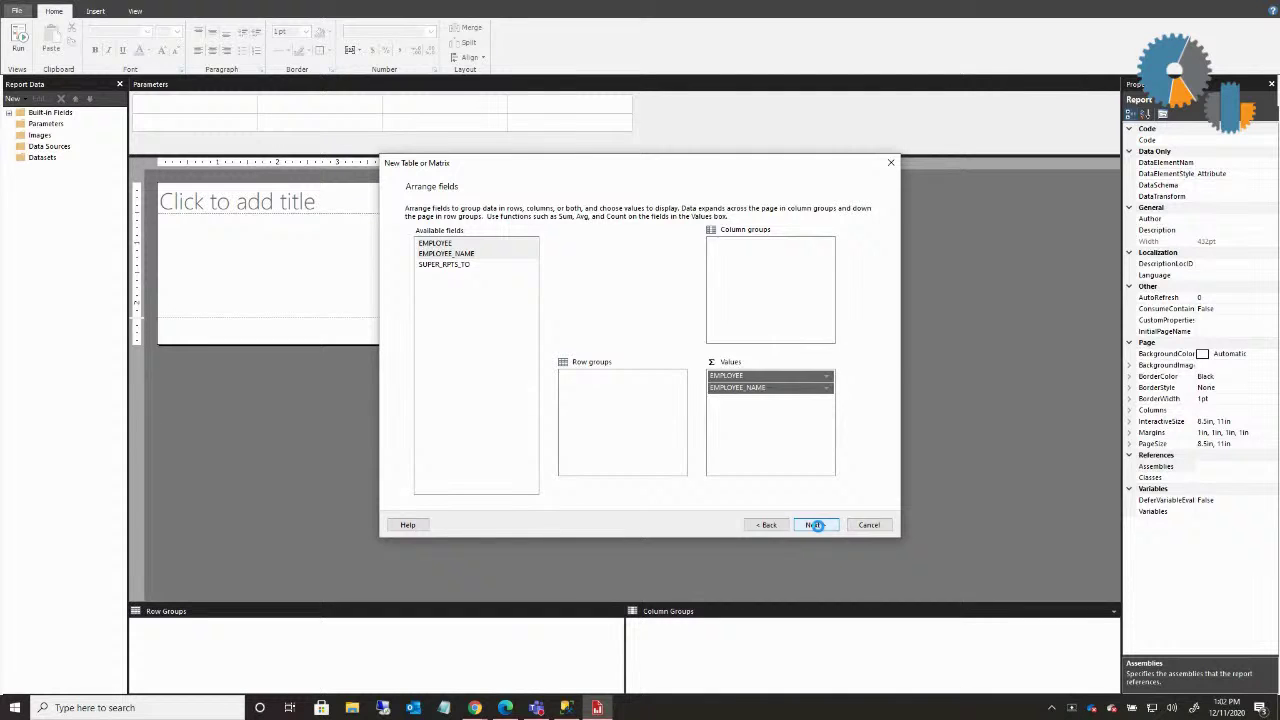
left_click(816, 525)
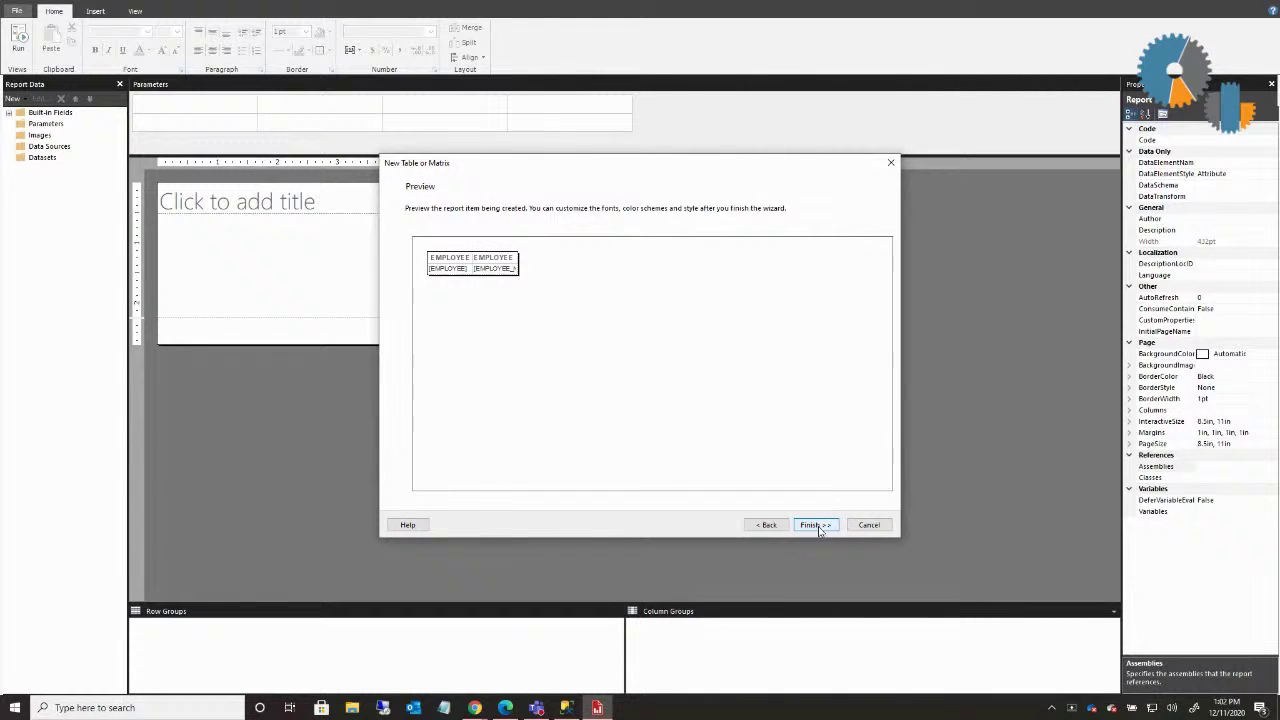
left_click(815, 525)
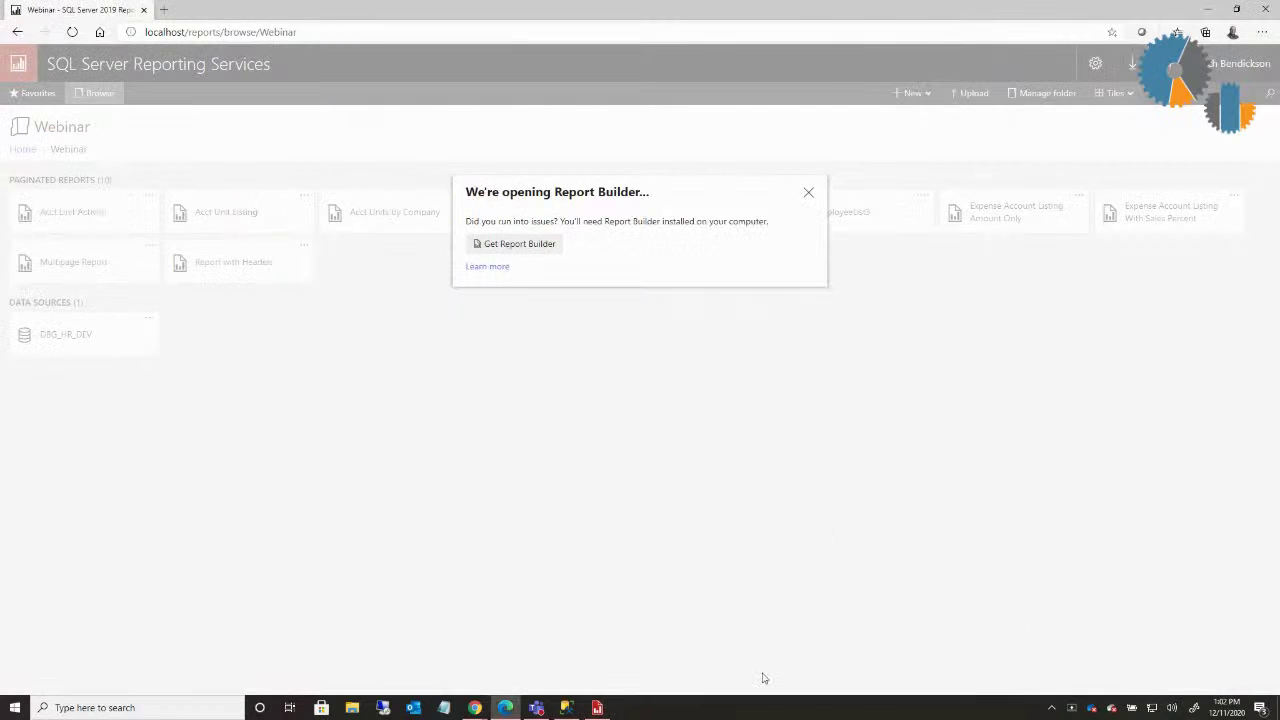
Widen the EMPLOYEE NAME column in the report design
left_click(597, 707)
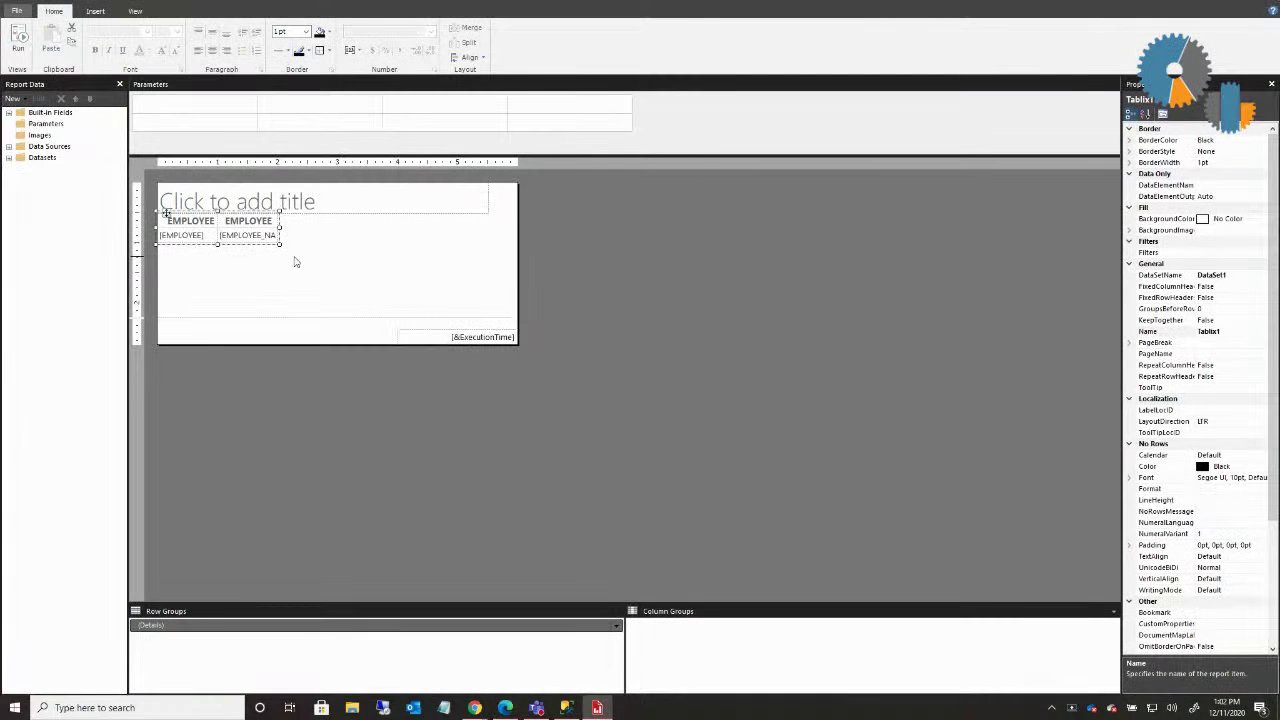
left_click(270, 230)
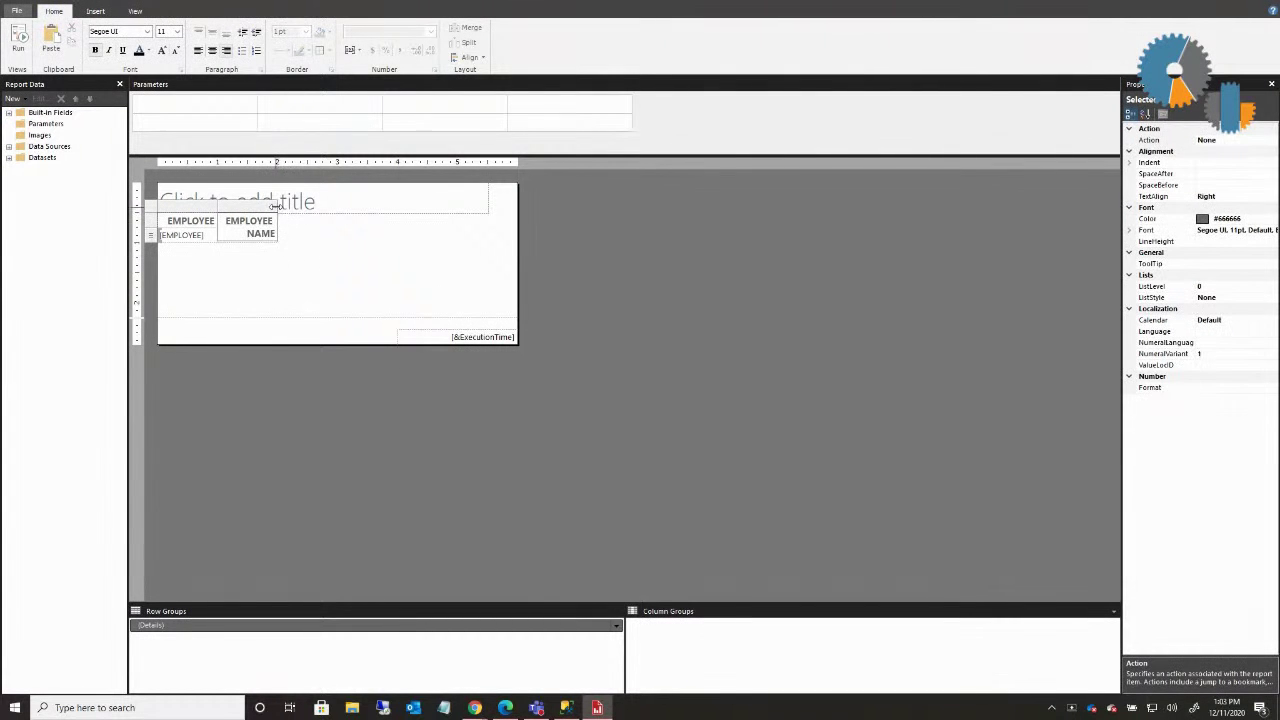
left_click_drag(276, 206, 420, 206)
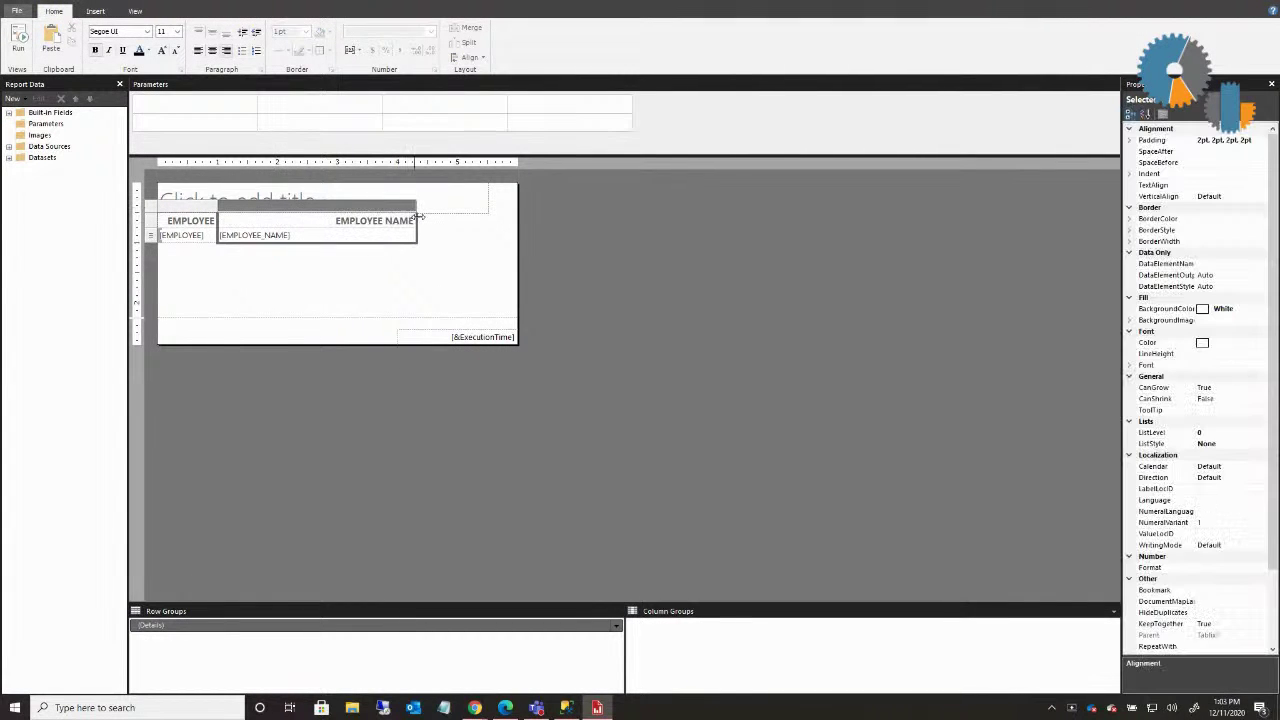
left_click(308, 290)
Left-align the EMPLOYEE and EMPLOYEE NAME columns, then run the report
left_click(198, 216)
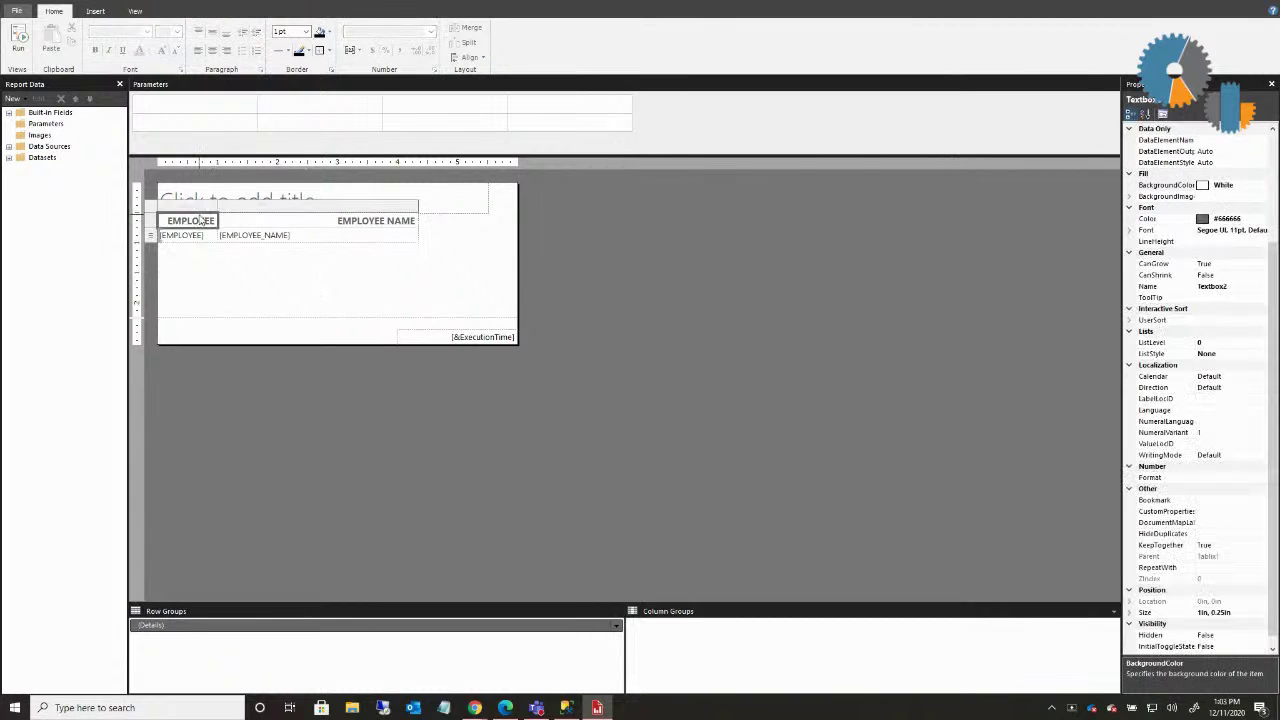
left_click(198, 206)
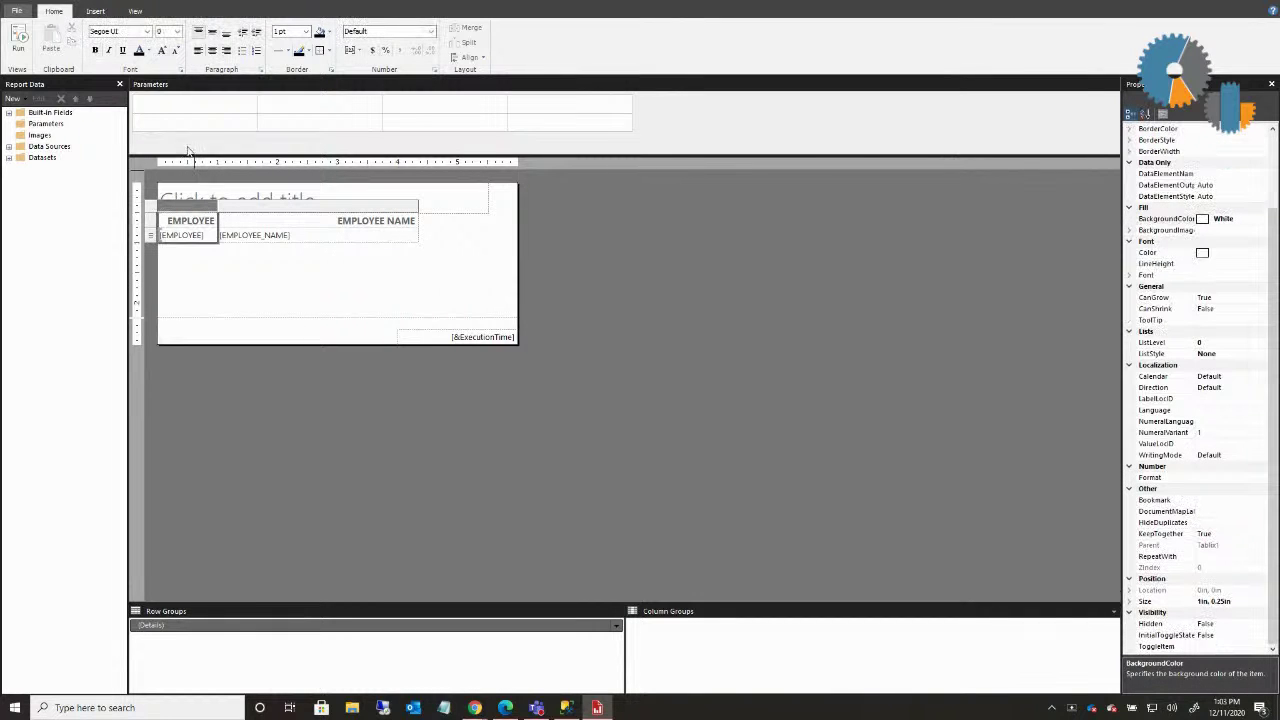
left_click(200, 53)
left_click(326, 207)
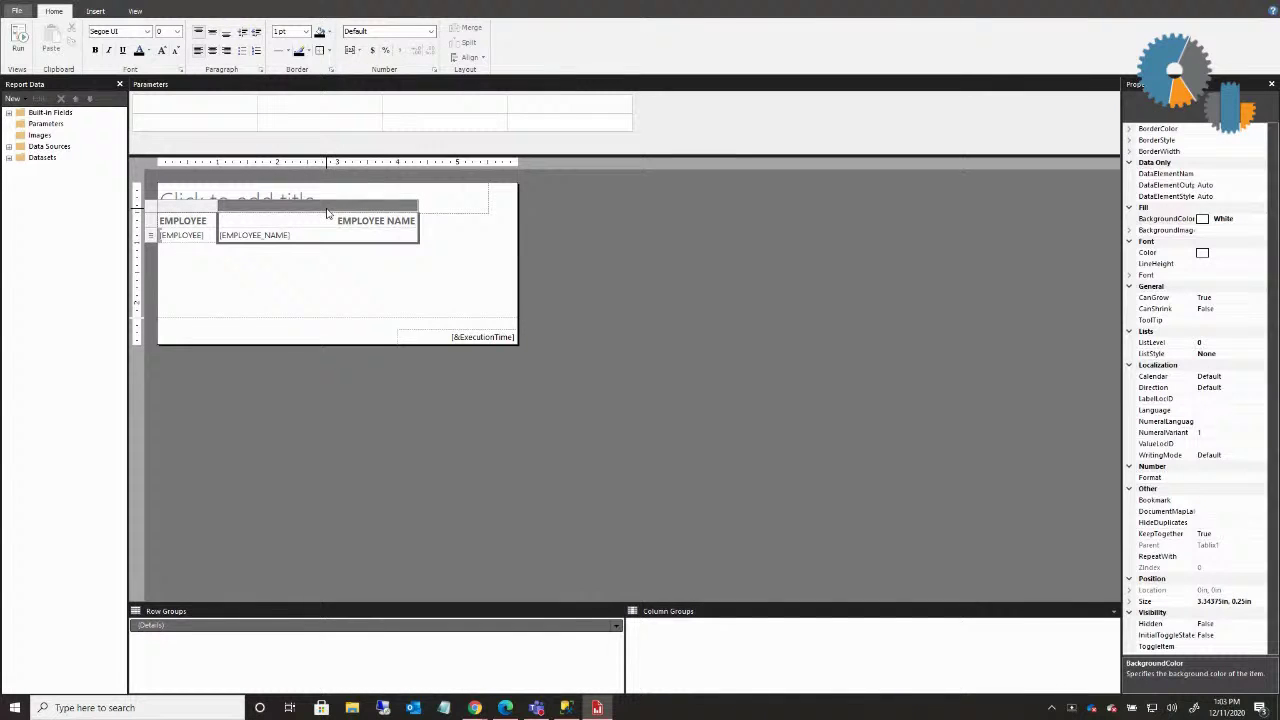
left_click(198, 50)
left_click(14, 38)
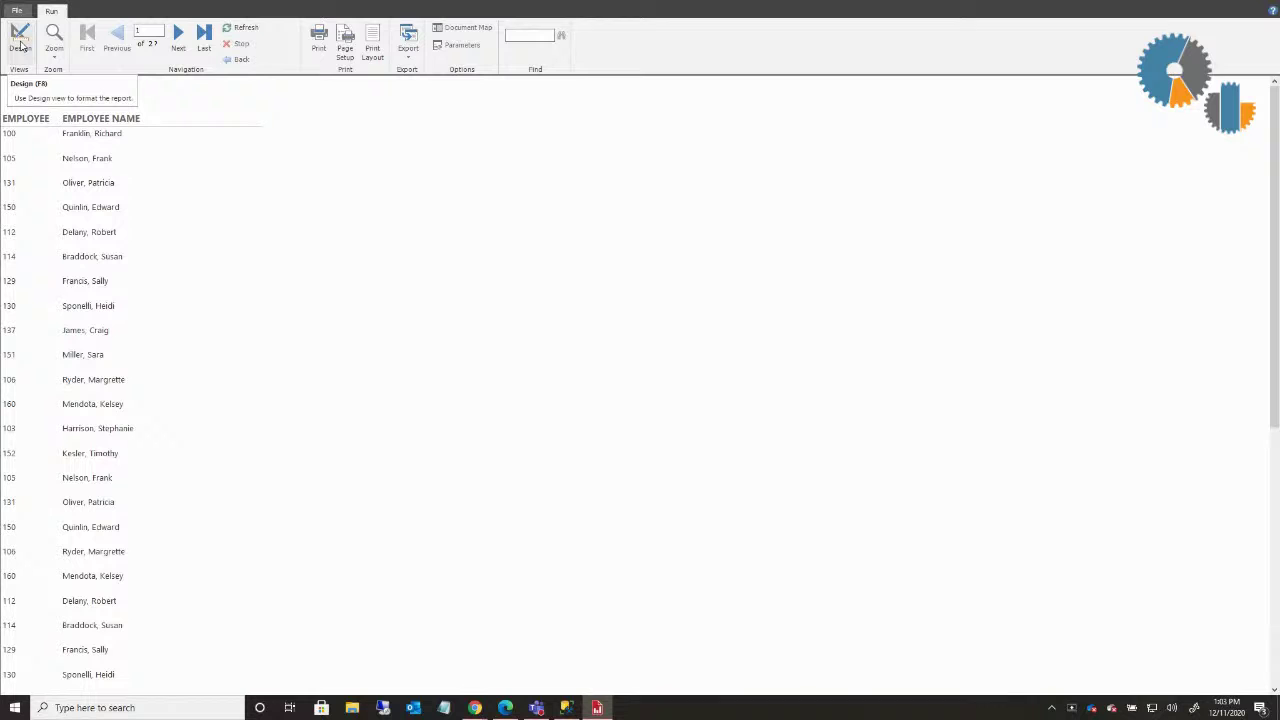
Widen the EMPLOYEE NAME column further, preview, then return to design and select the Details group
left_click(20, 40)
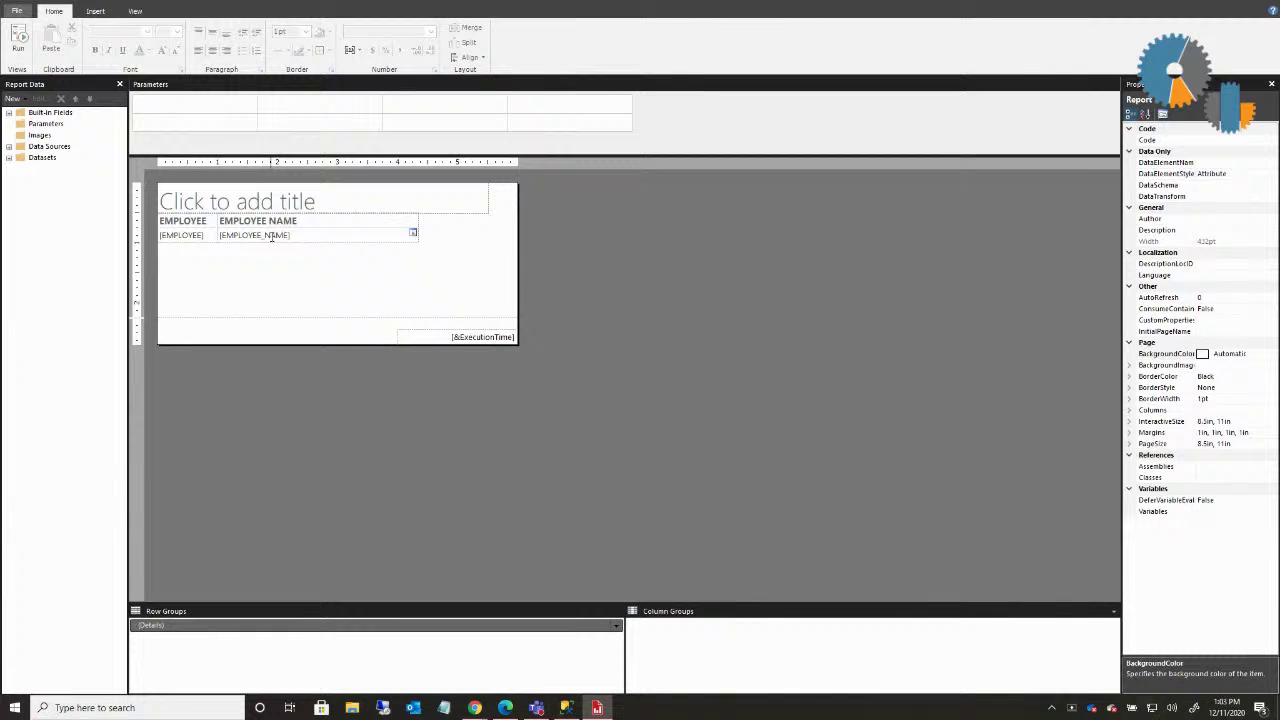
left_click(352, 222)
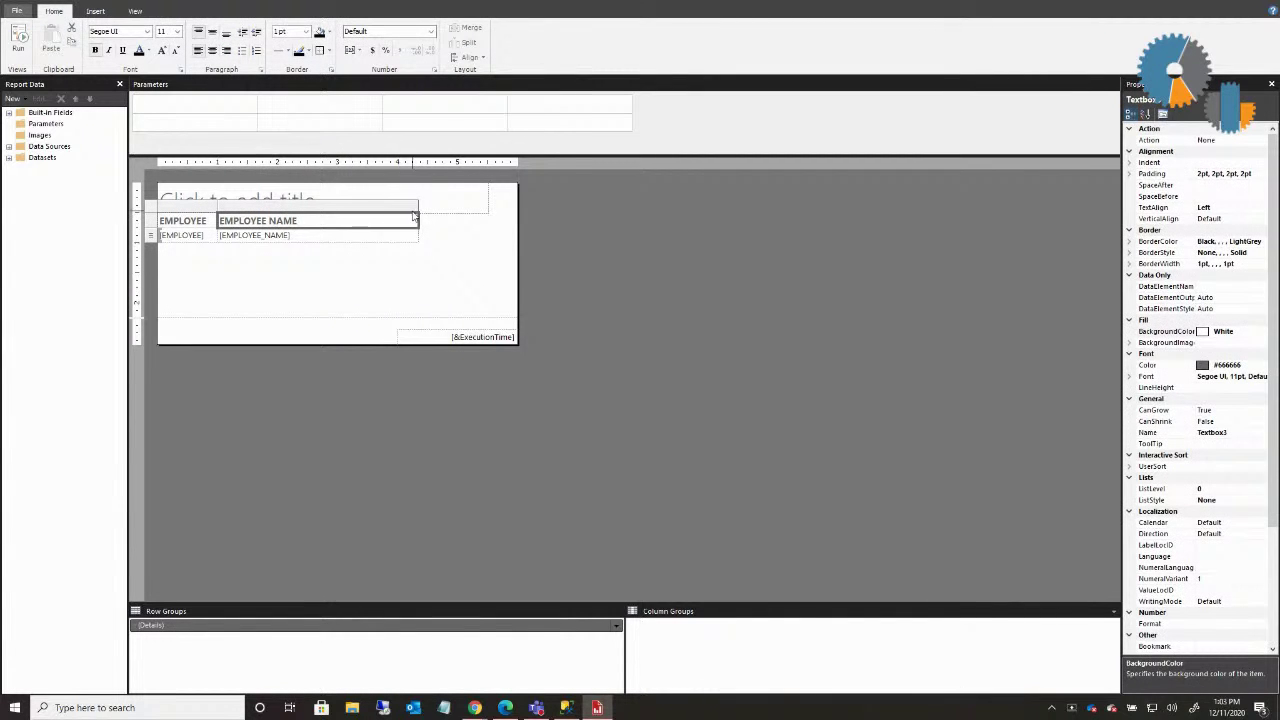
left_click_drag(418, 207, 497, 207)
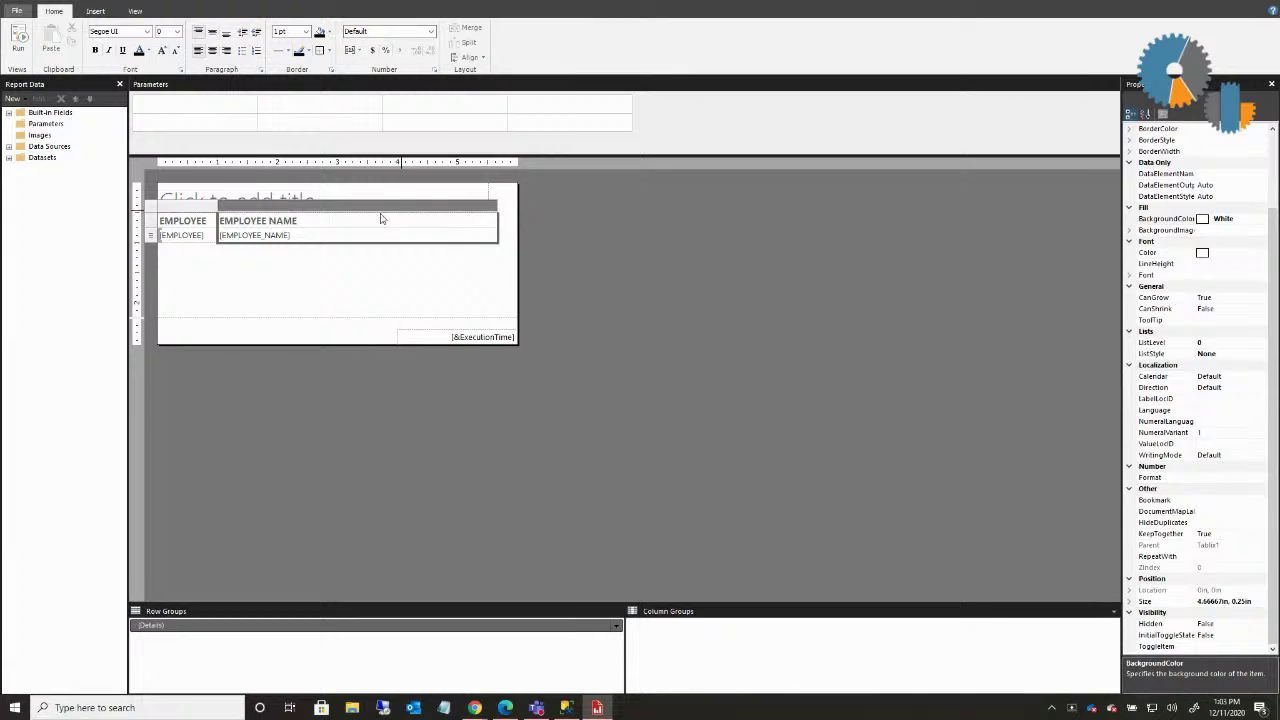
left_click(248, 260)
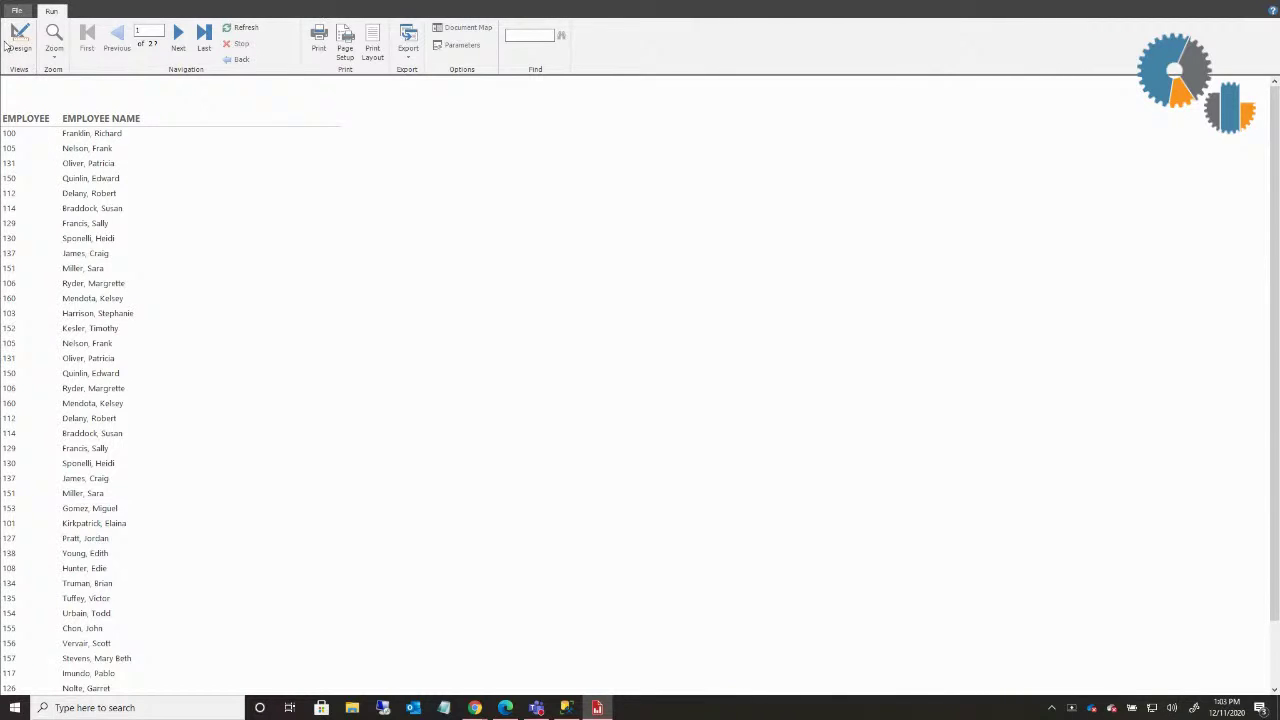
left_click(20, 38)
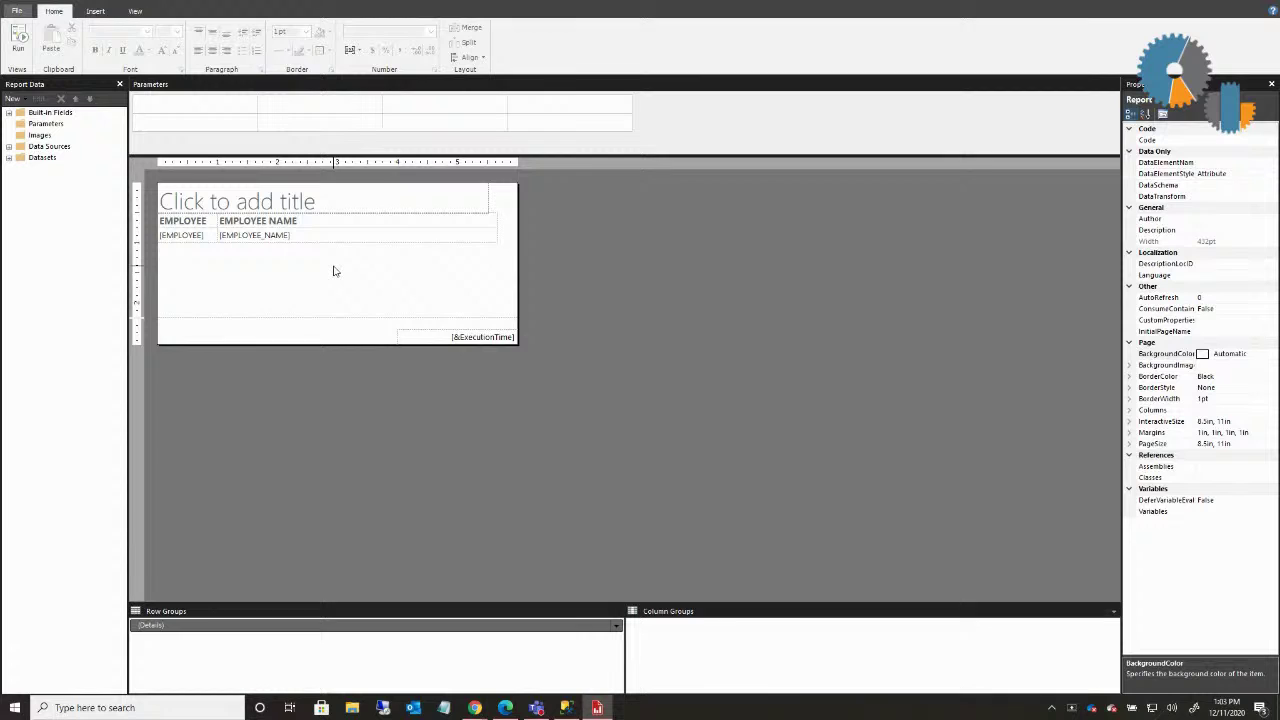
left_click(605, 630)
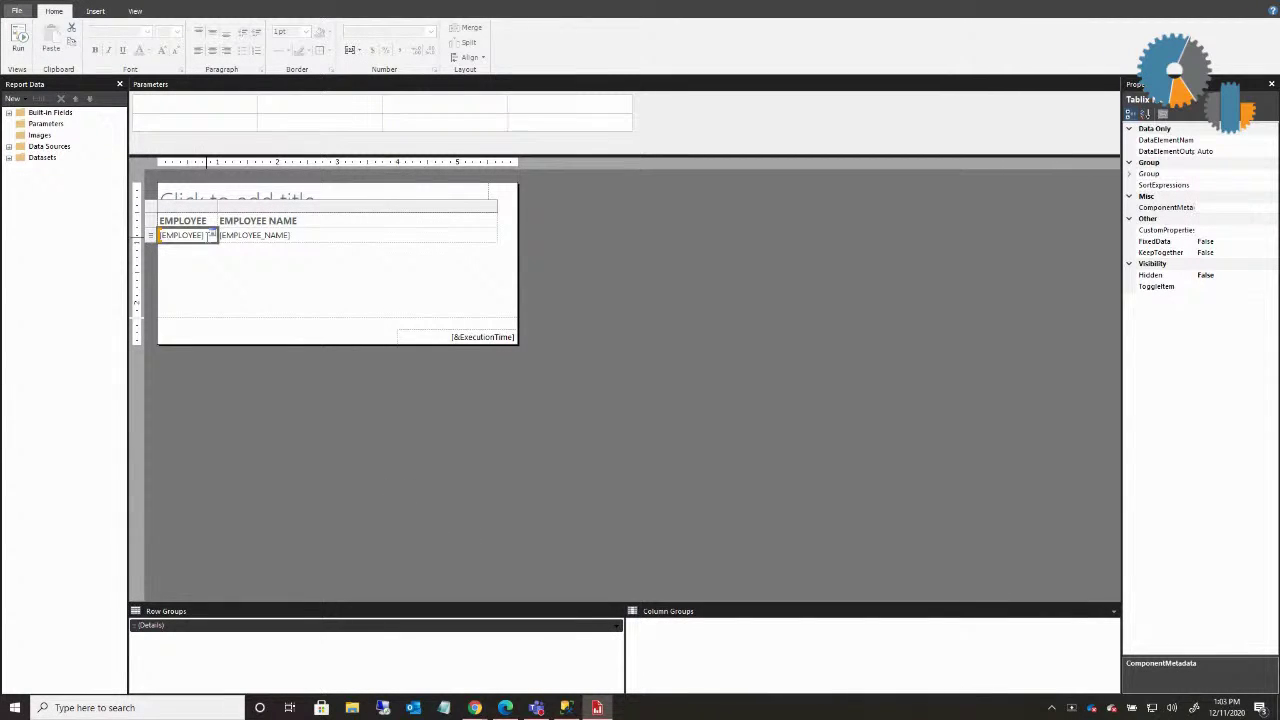
In the Details Group Properties, group on [EMPLOYEE] with [SUPER_RPTS_TO] as recursive parent
left_click(617, 625)
left_click(662, 686)
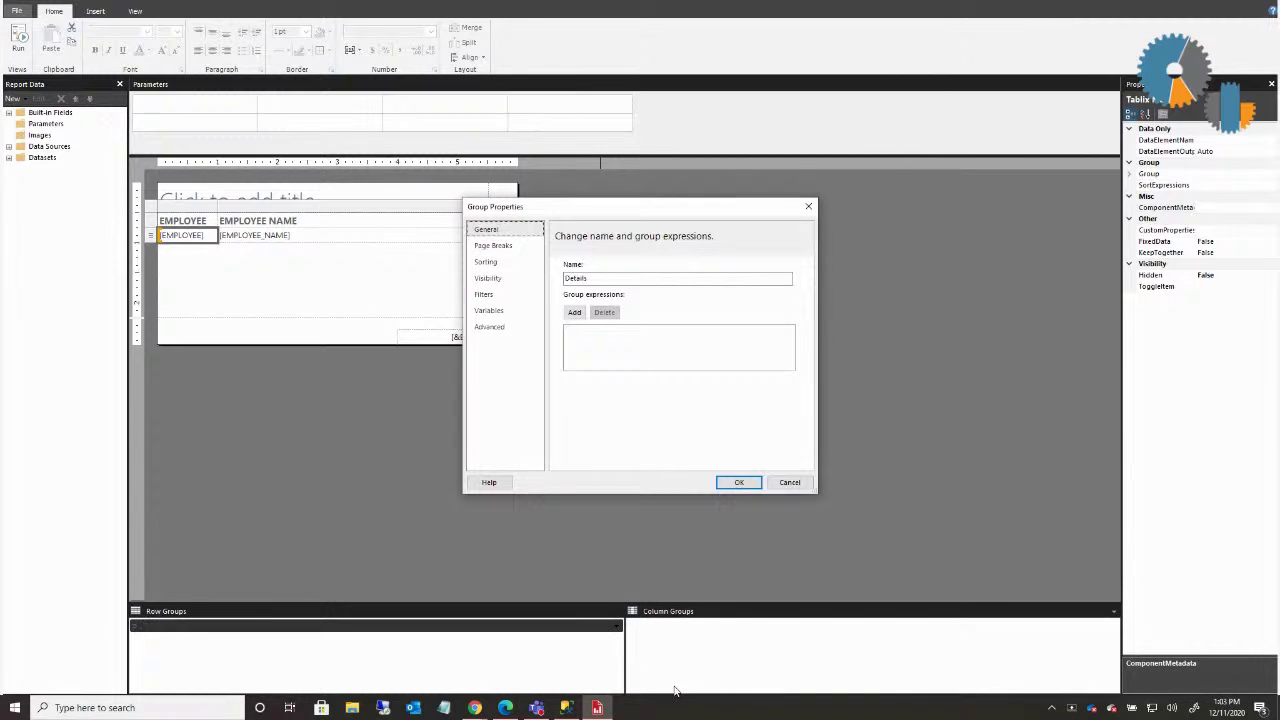
left_click(574, 312)
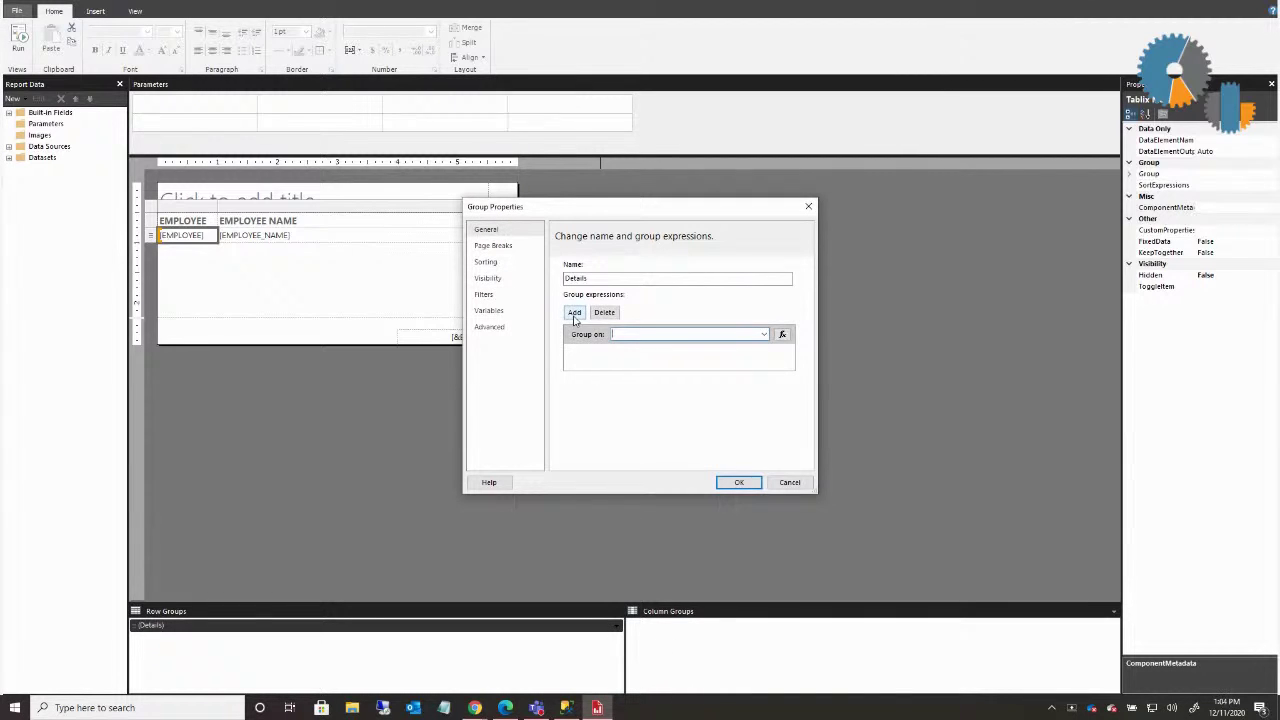
left_click(766, 336)
left_click(660, 347)
left_click(490, 327)
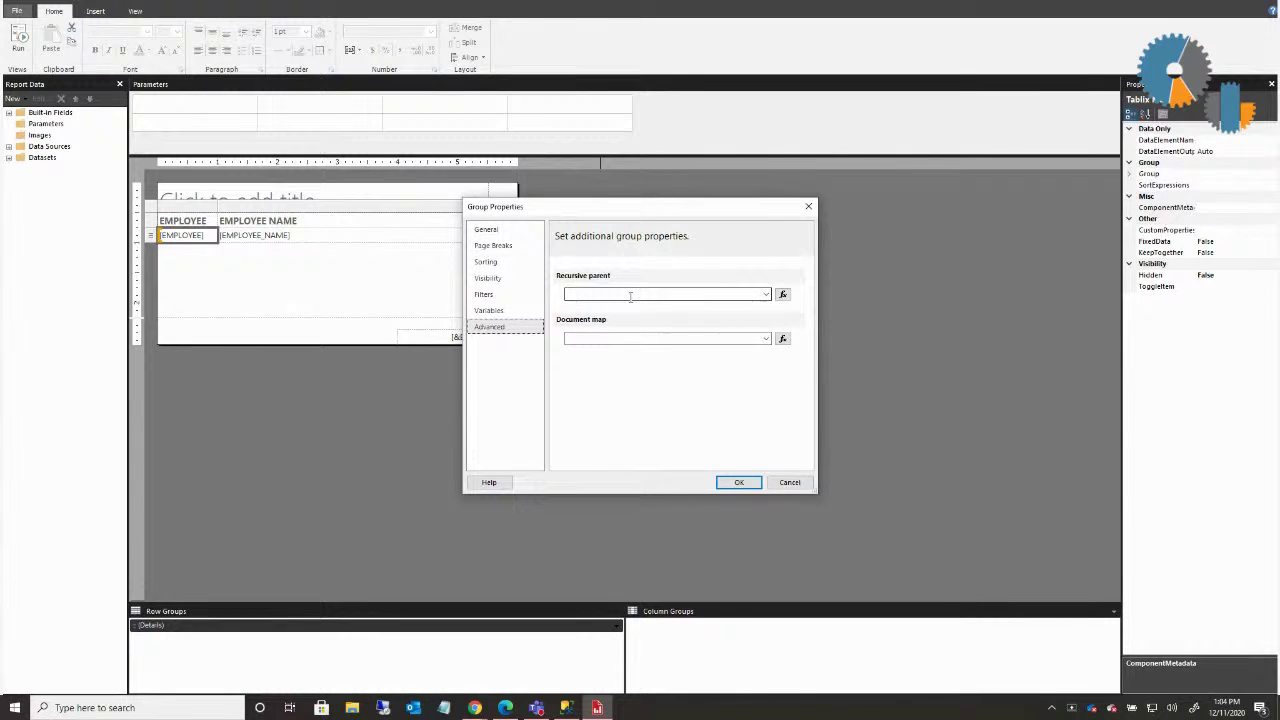
left_click(767, 294)
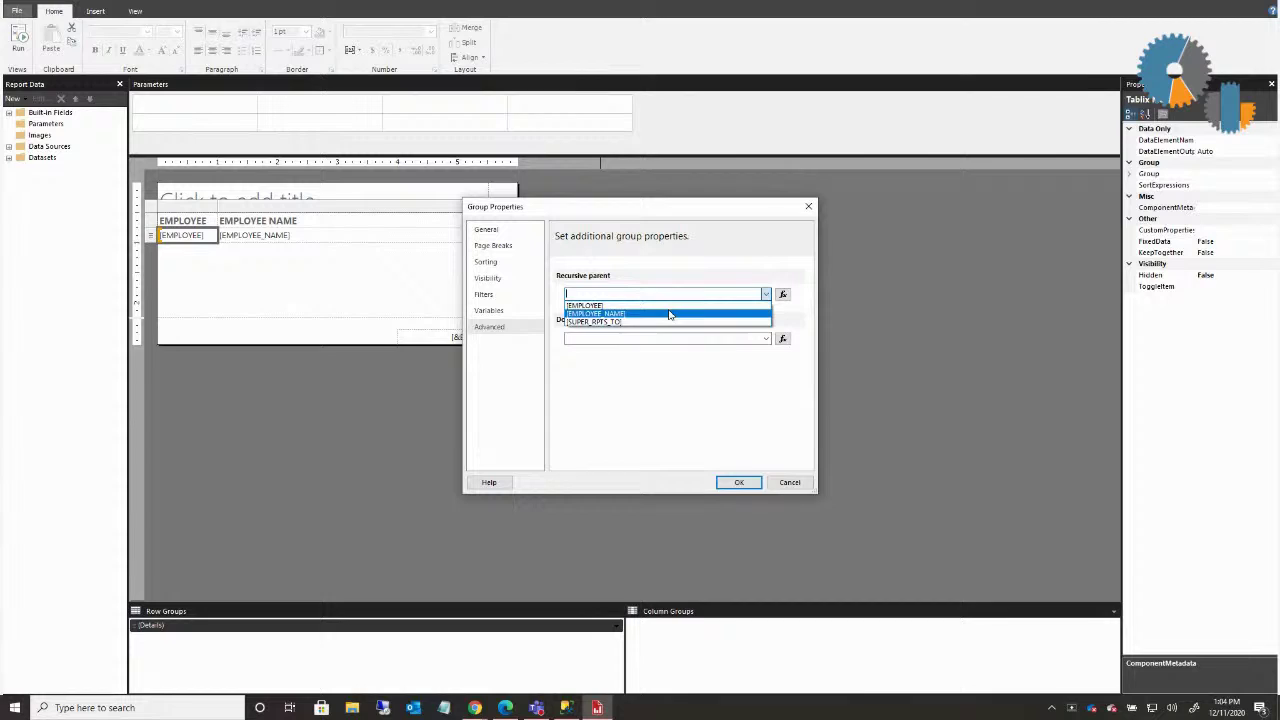
left_click(622, 322)
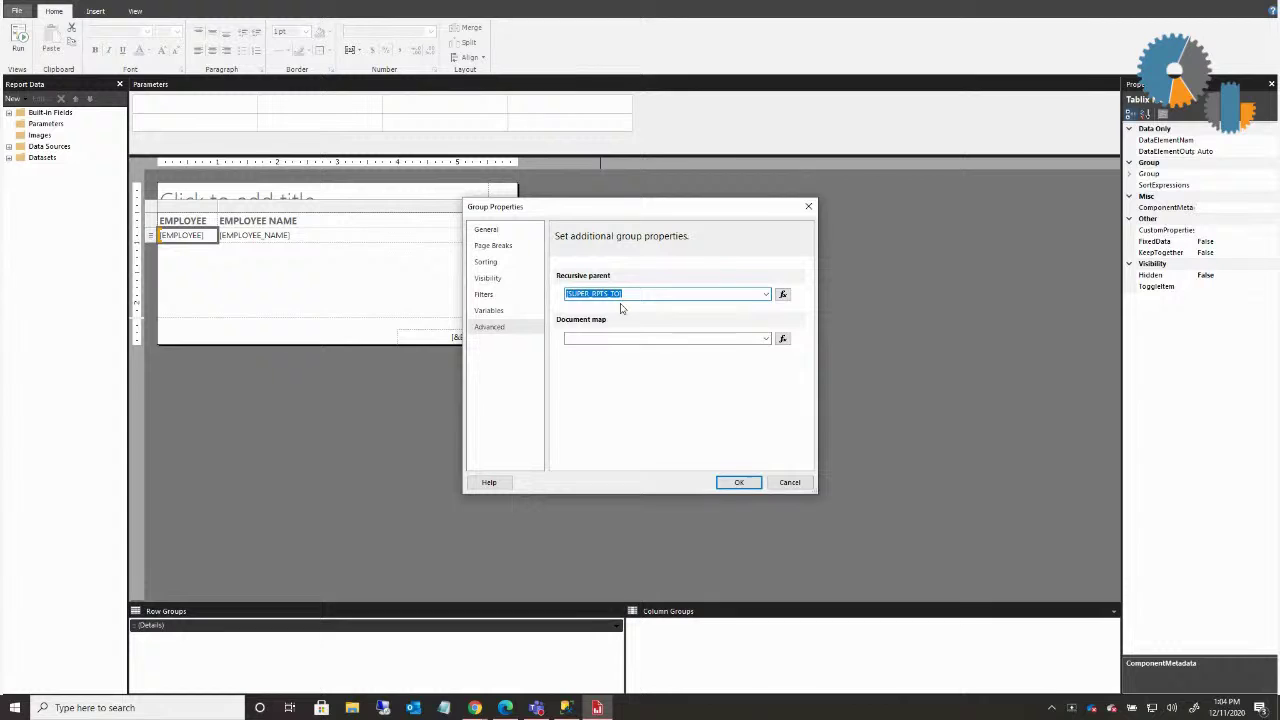
left_click(739, 483)
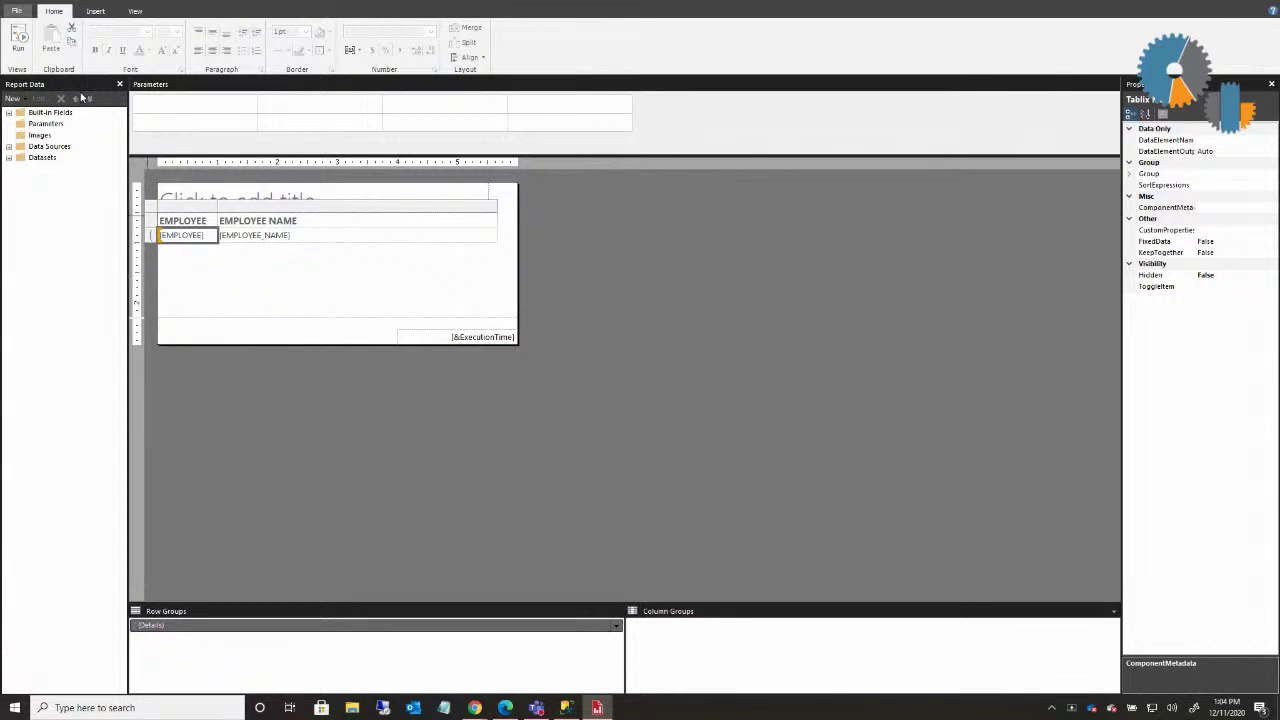
Preview the recursive employee hierarchy, then widen the report body well past the table
left_click(20, 42)
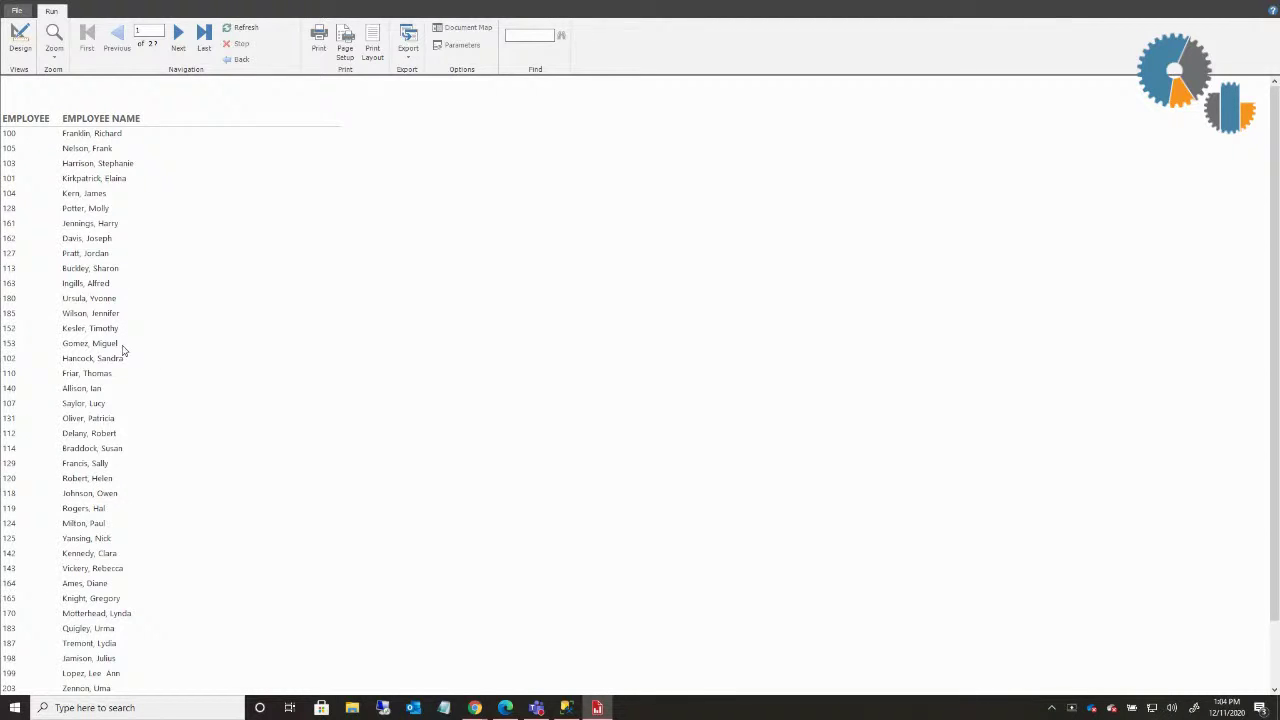
left_click(20, 40)
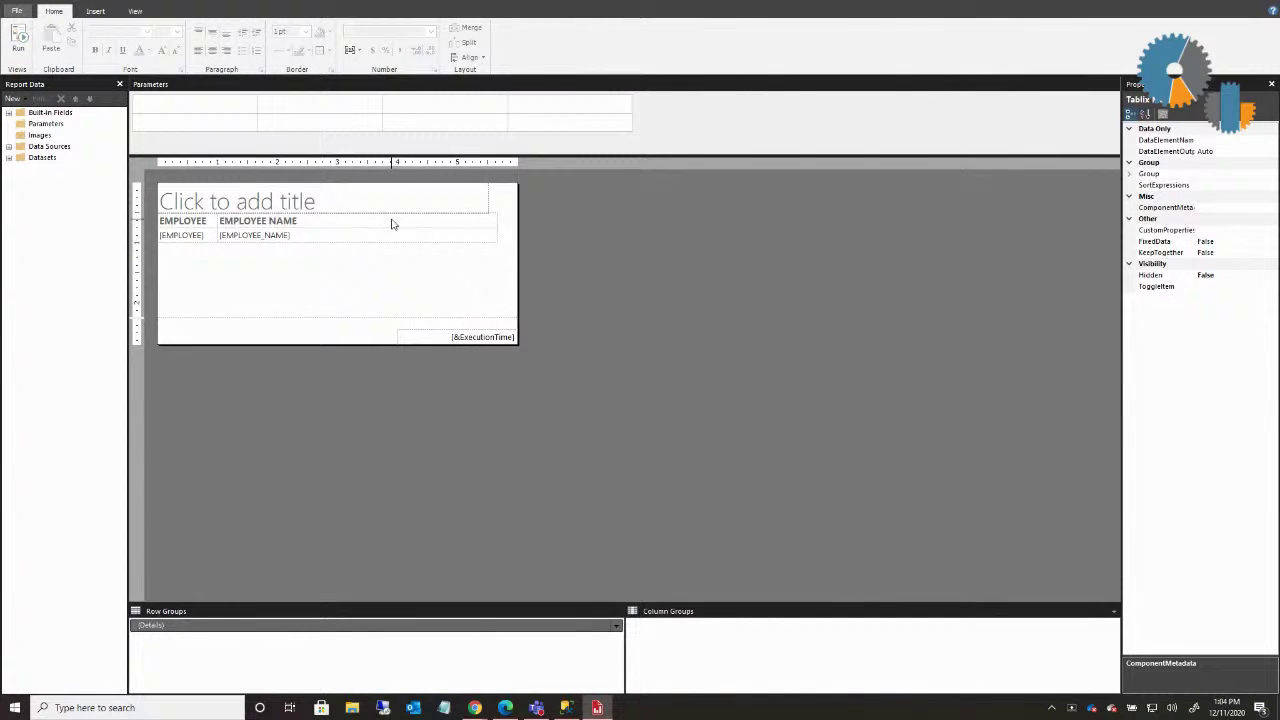
left_click(392, 224)
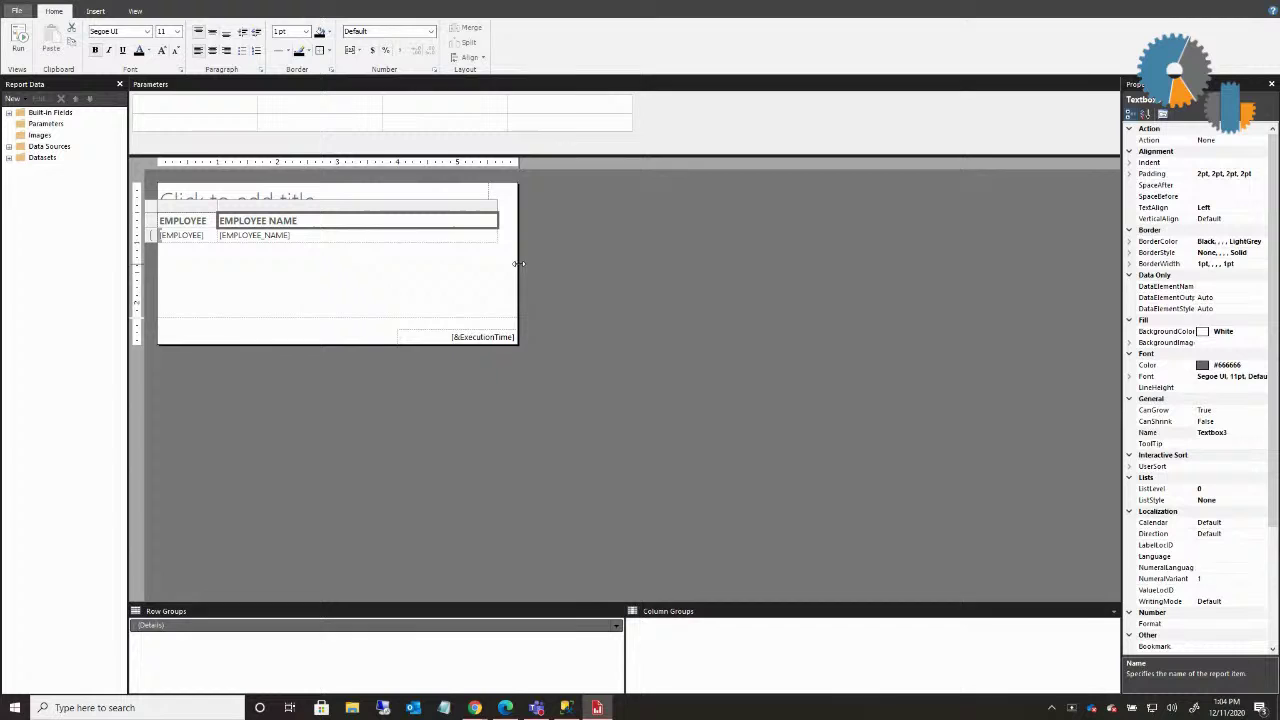
left_click_drag(516, 263, 762, 288)
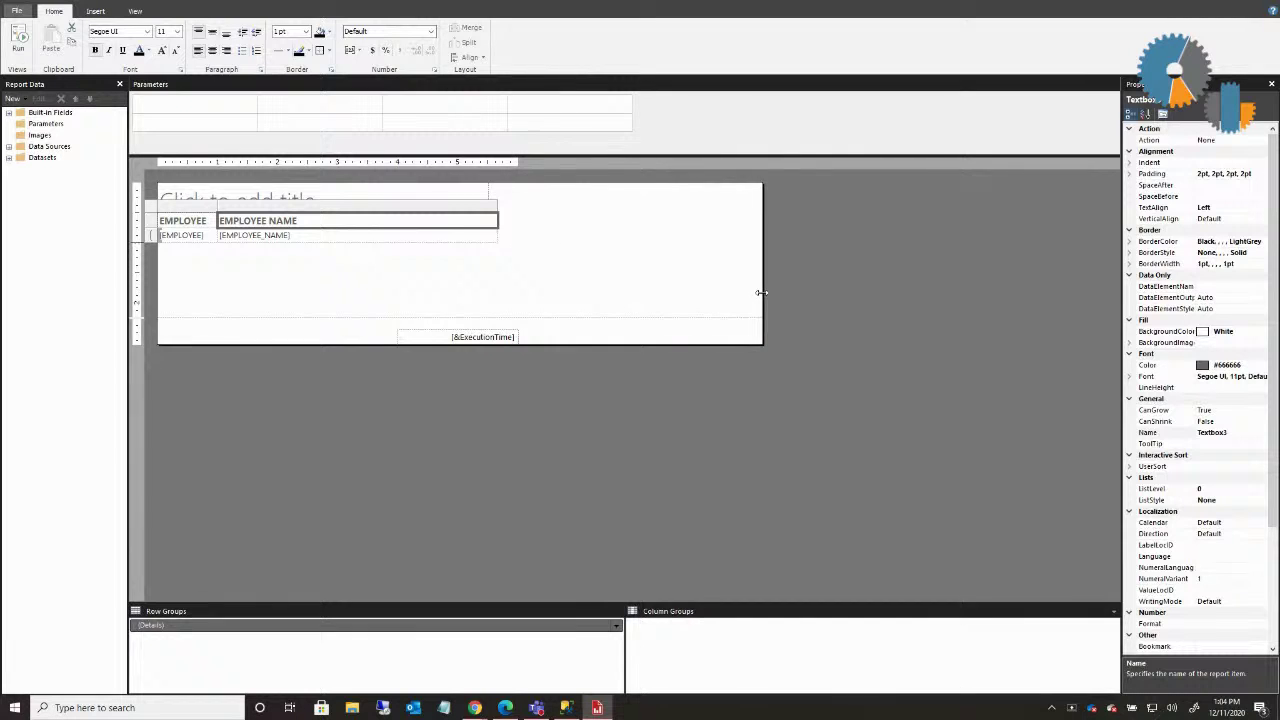
Insert a column right of EMPLOYEE NAME and enter =Level() in its detail cell
left_click(430, 208)
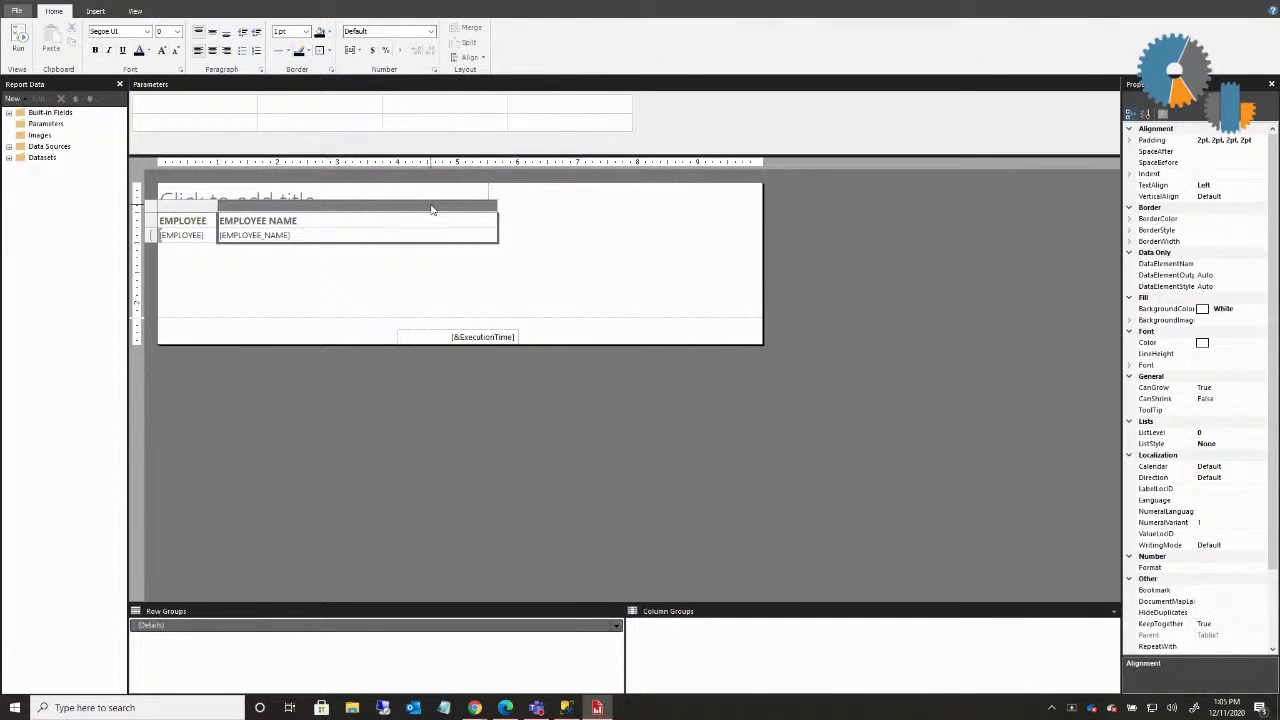
right_click(431, 208)
mouse_move(477, 212)
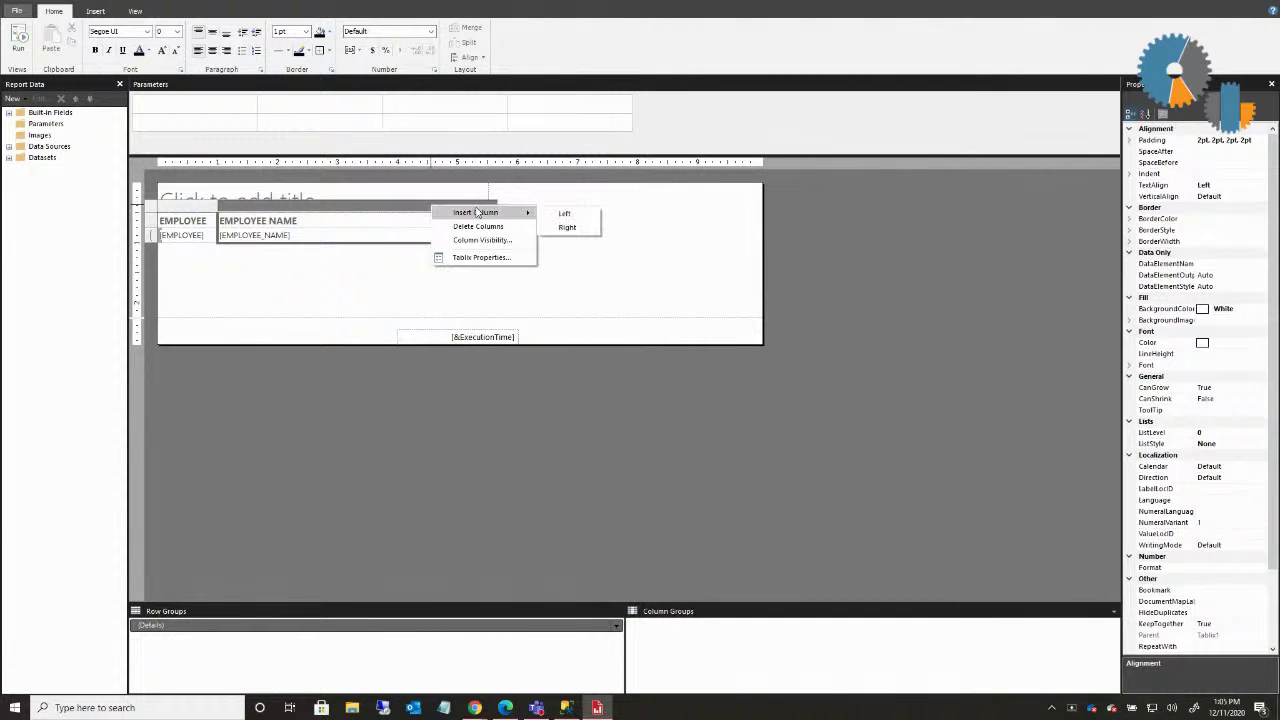
left_click(566, 231)
left_click(540, 236)
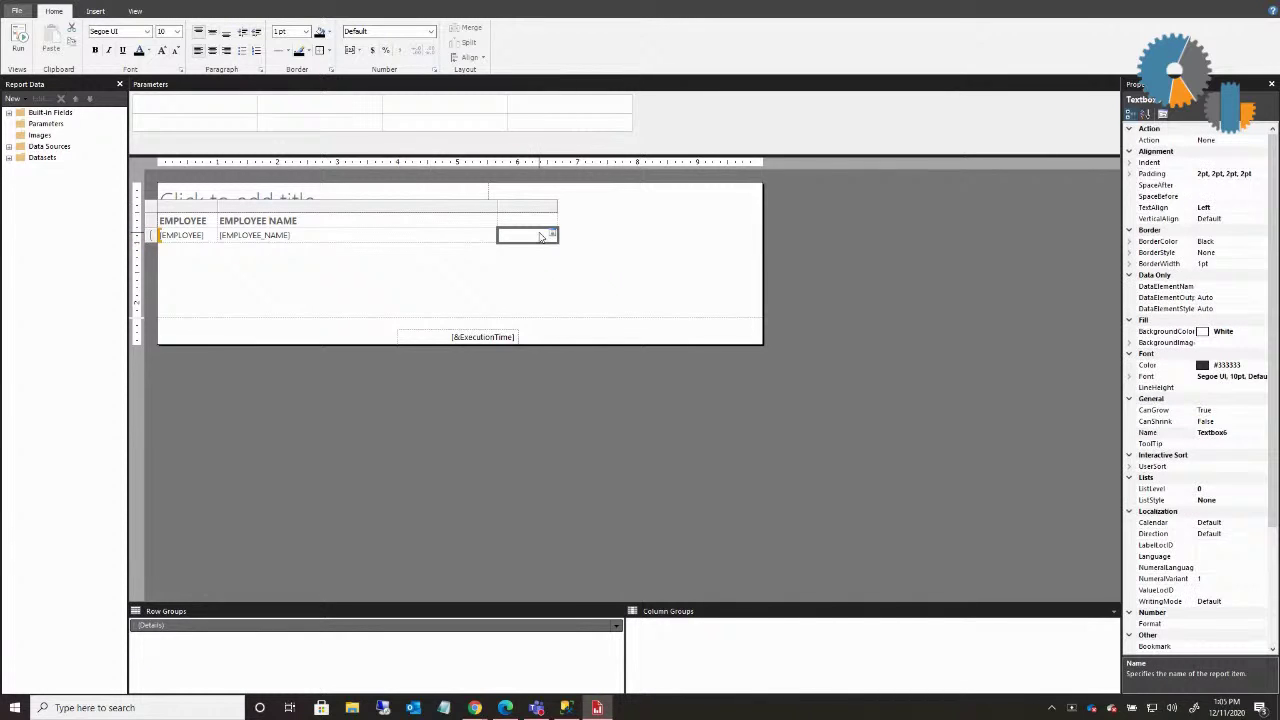
left_click(540, 235)
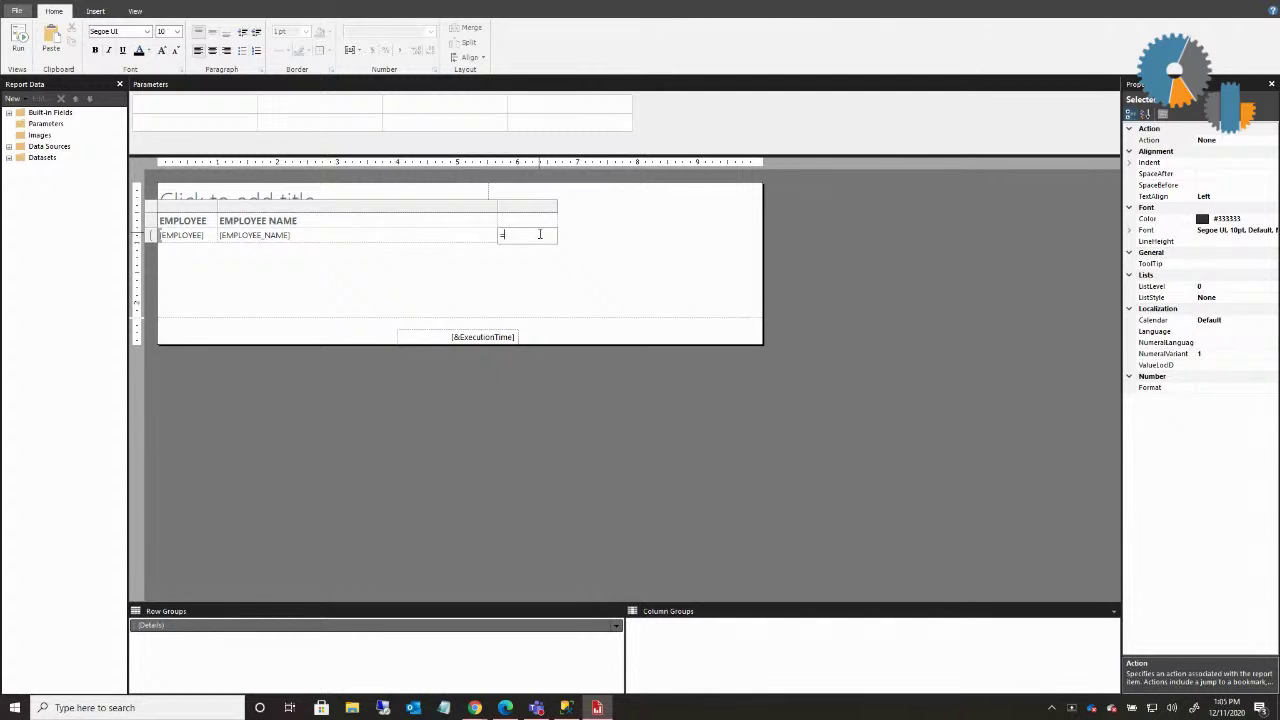
type("Len")
left_click(537, 267)
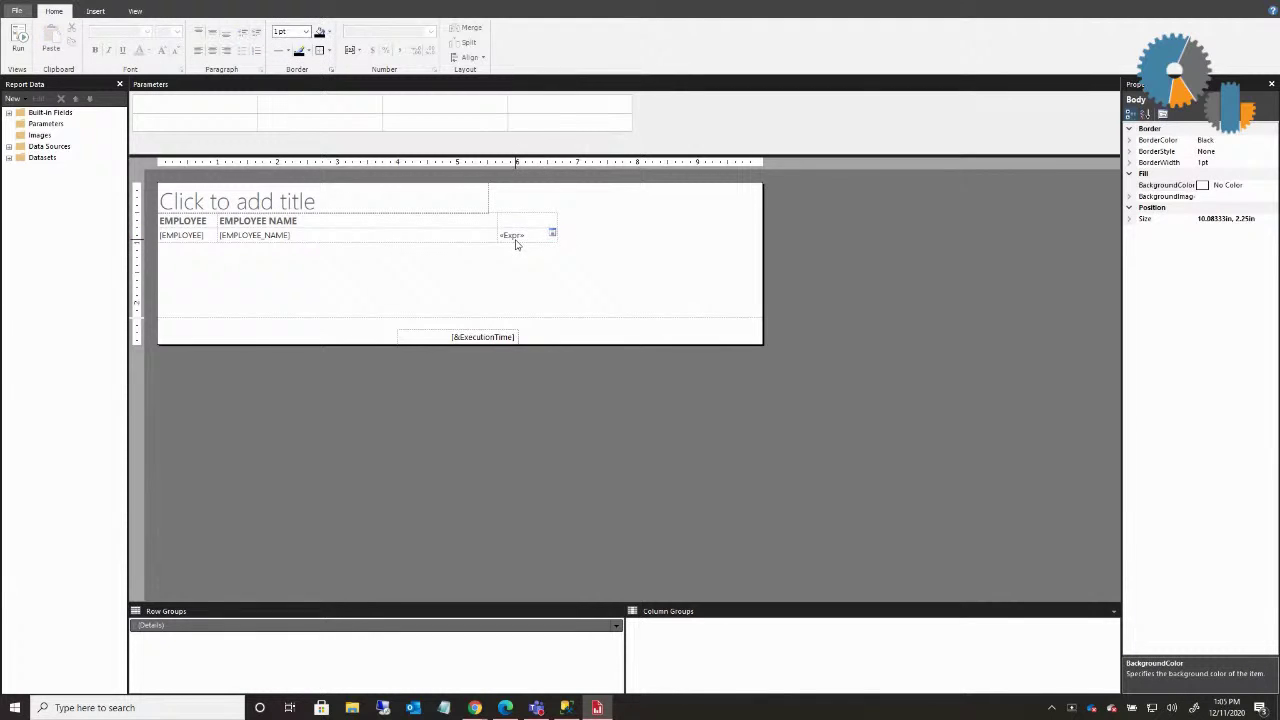
left_click(18, 38)
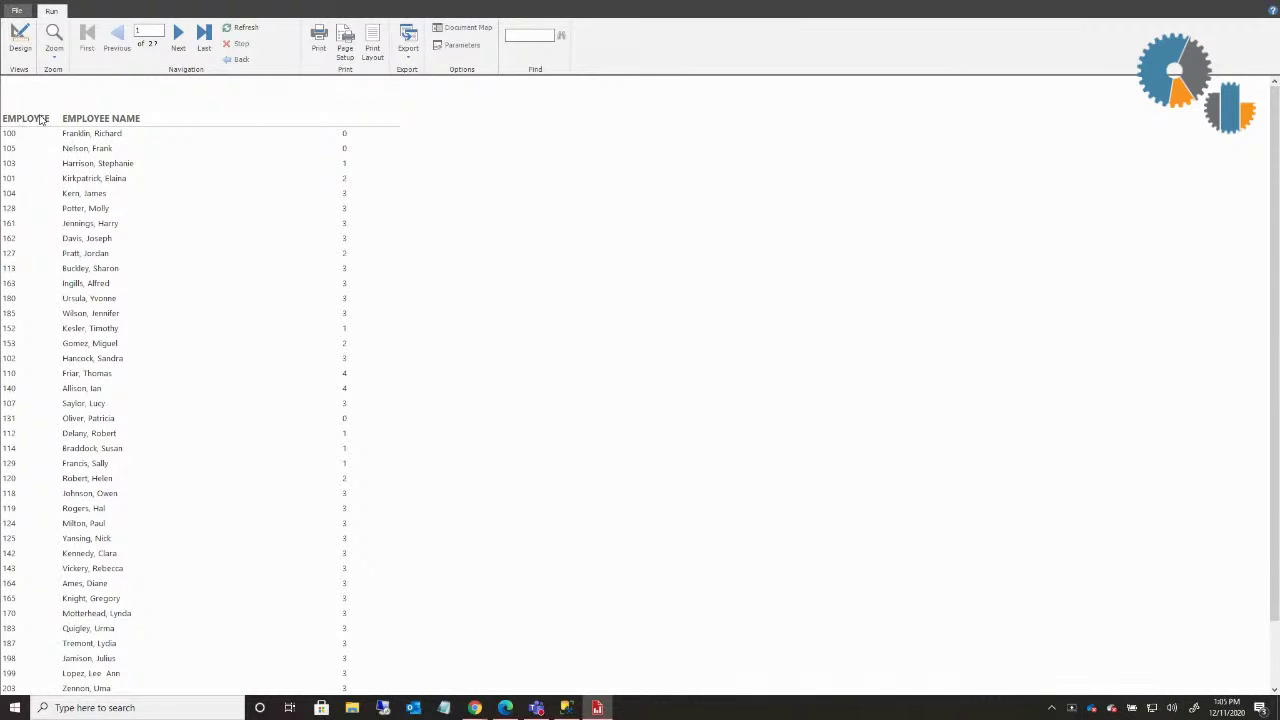
left_click(19, 42)
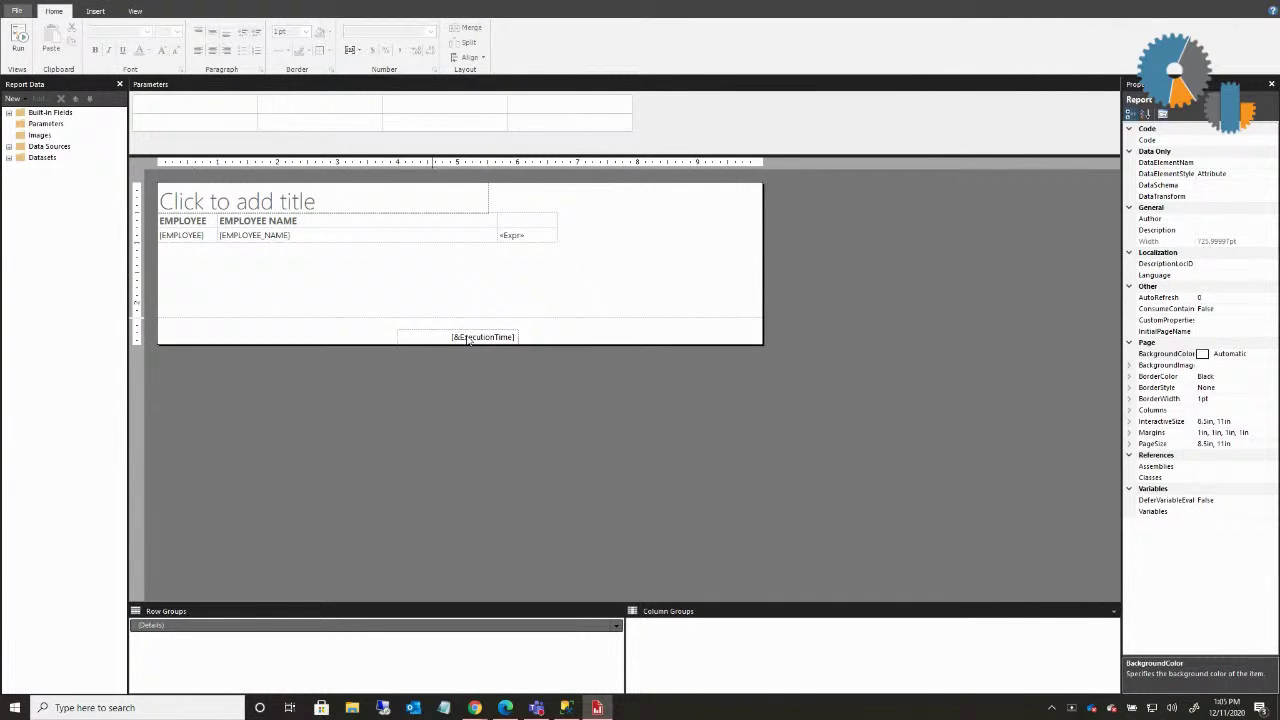
Open the Group Properties of the Details row group
left_click(604, 627)
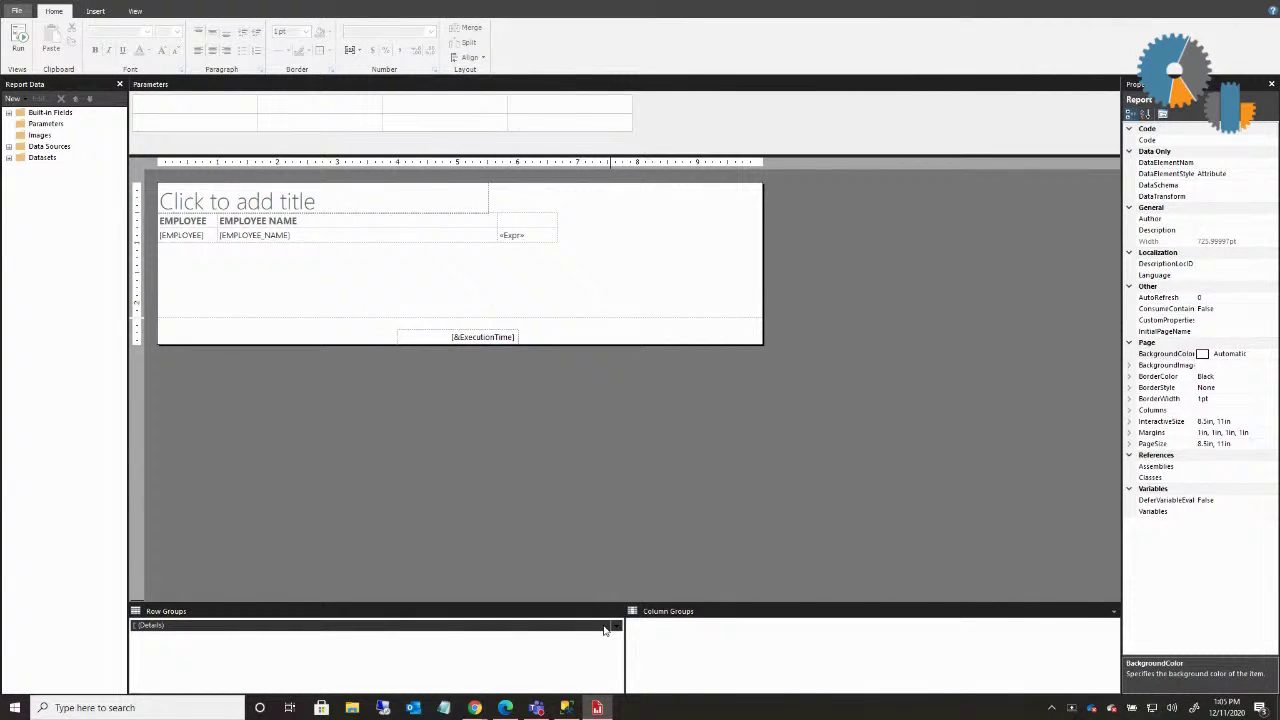
right_click(614, 629)
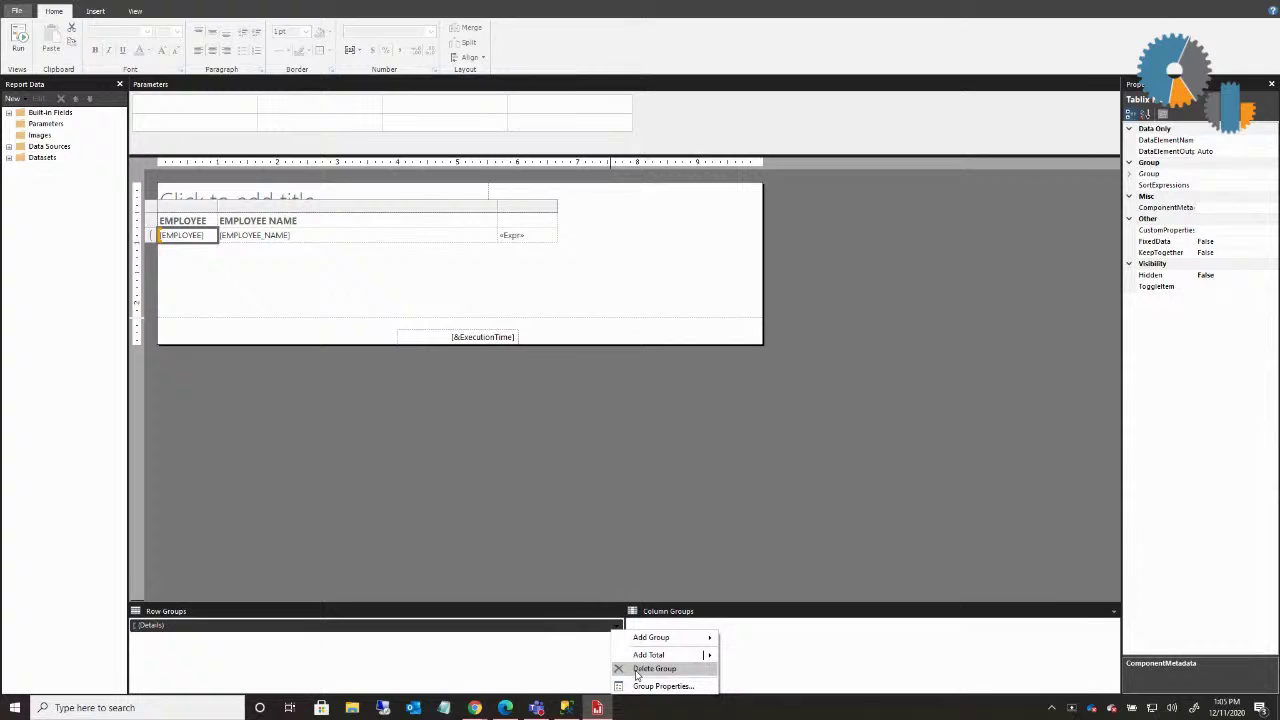
right_click(206, 243)
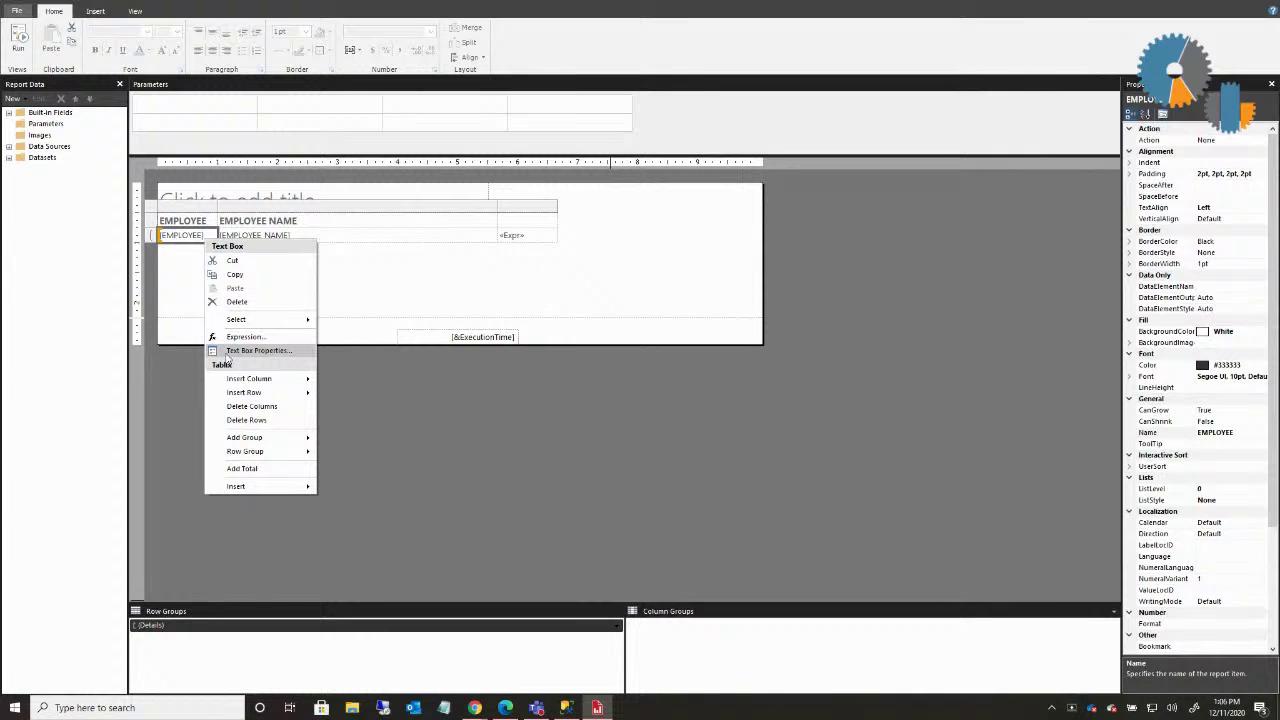
right_click(614, 625)
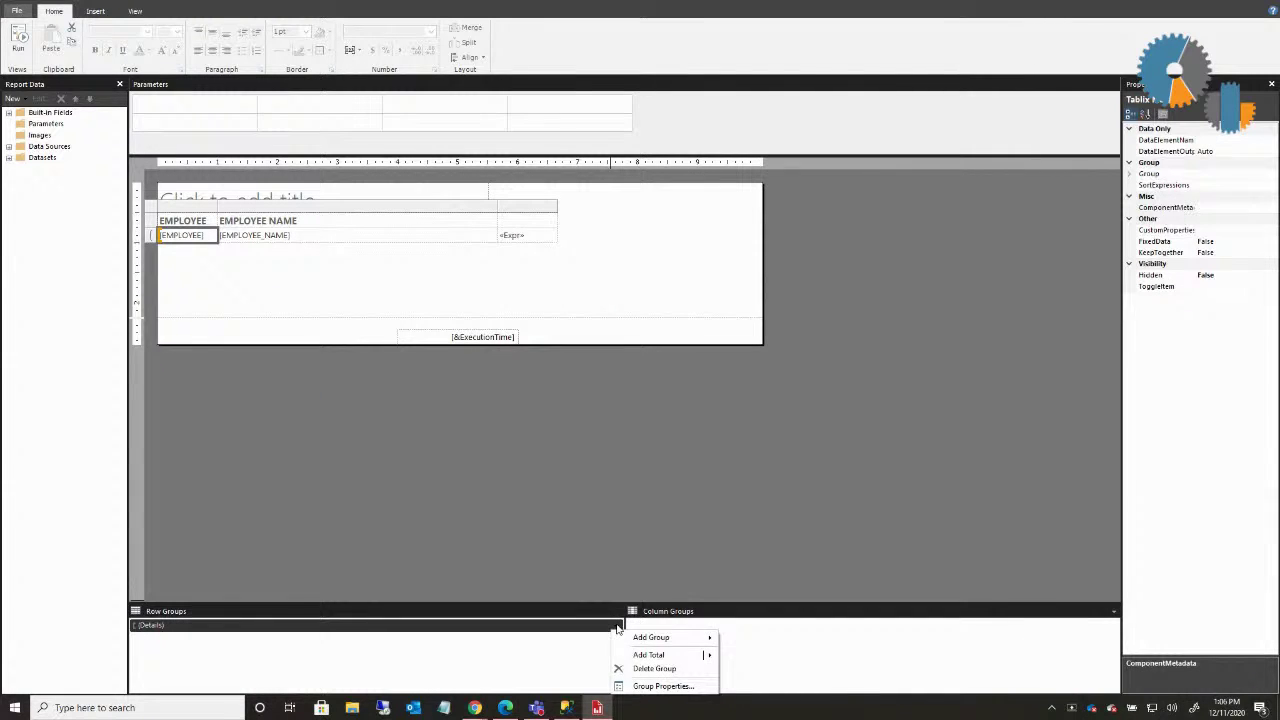
left_click(650, 688)
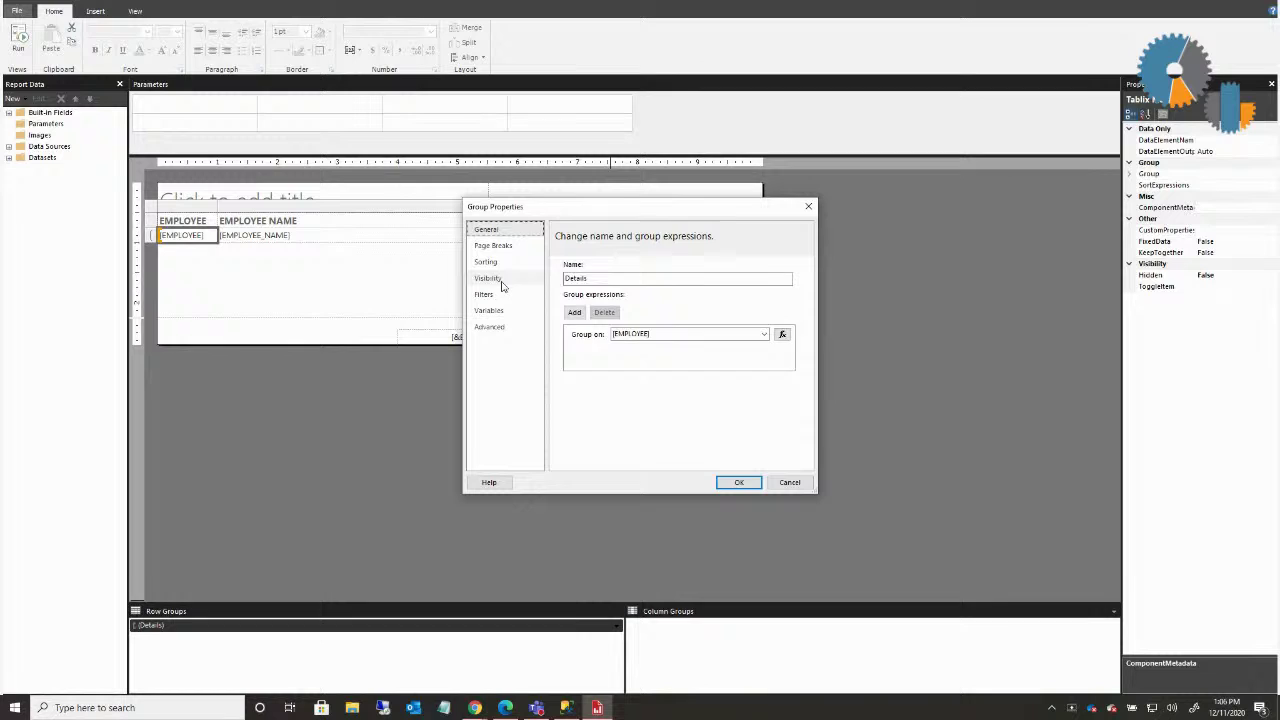
Hide the Details rows initially with the EMPLOYEE text box as toggle, then run the report
left_click(500, 280)
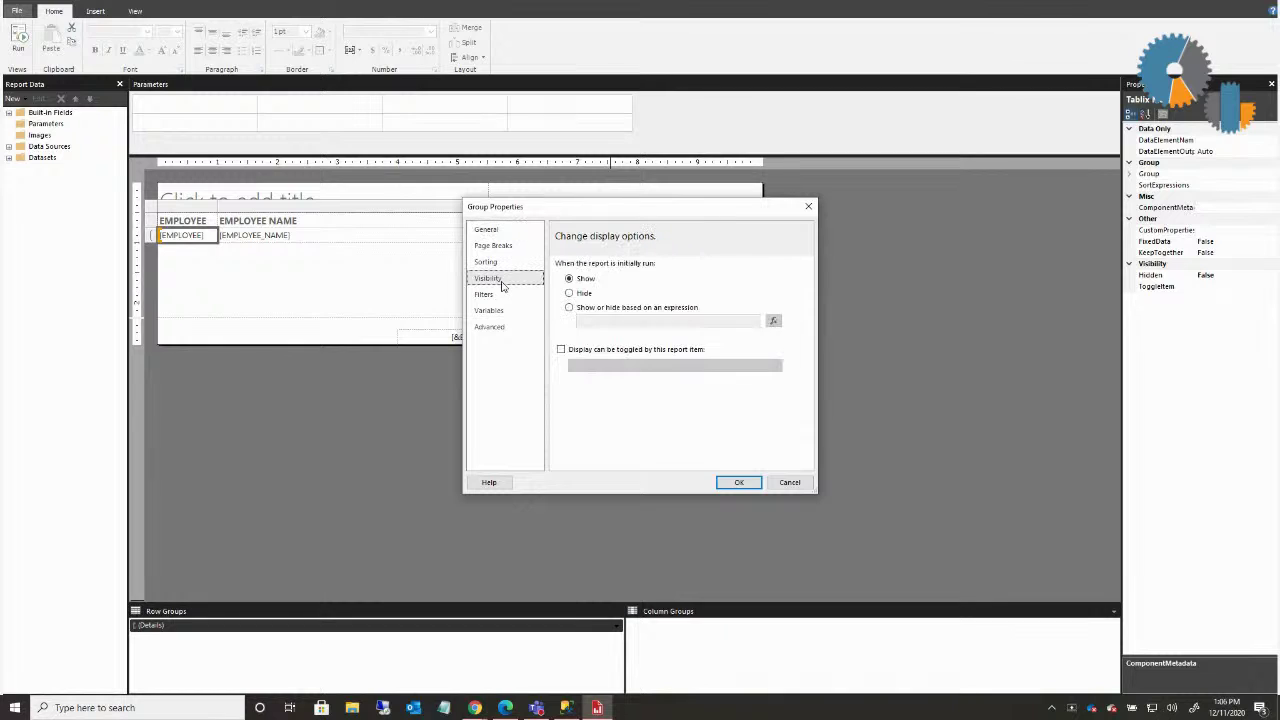
left_click(569, 293)
left_click(561, 350)
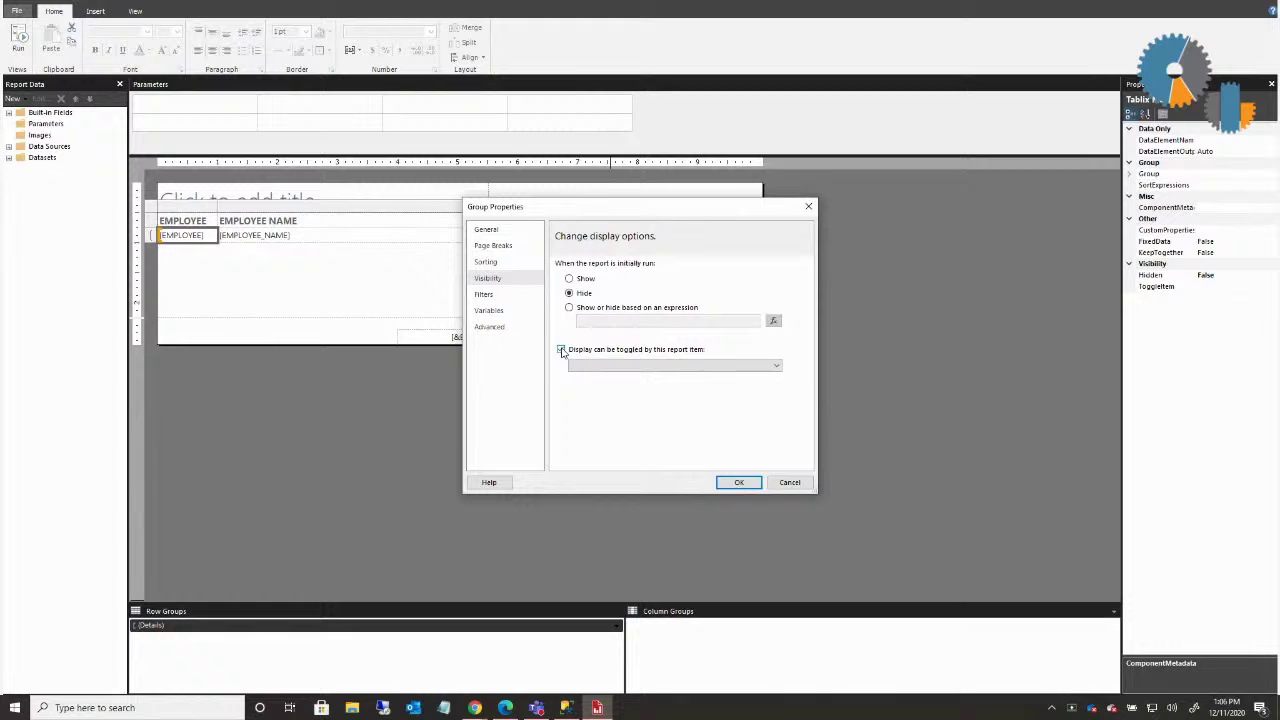
left_click(777, 367)
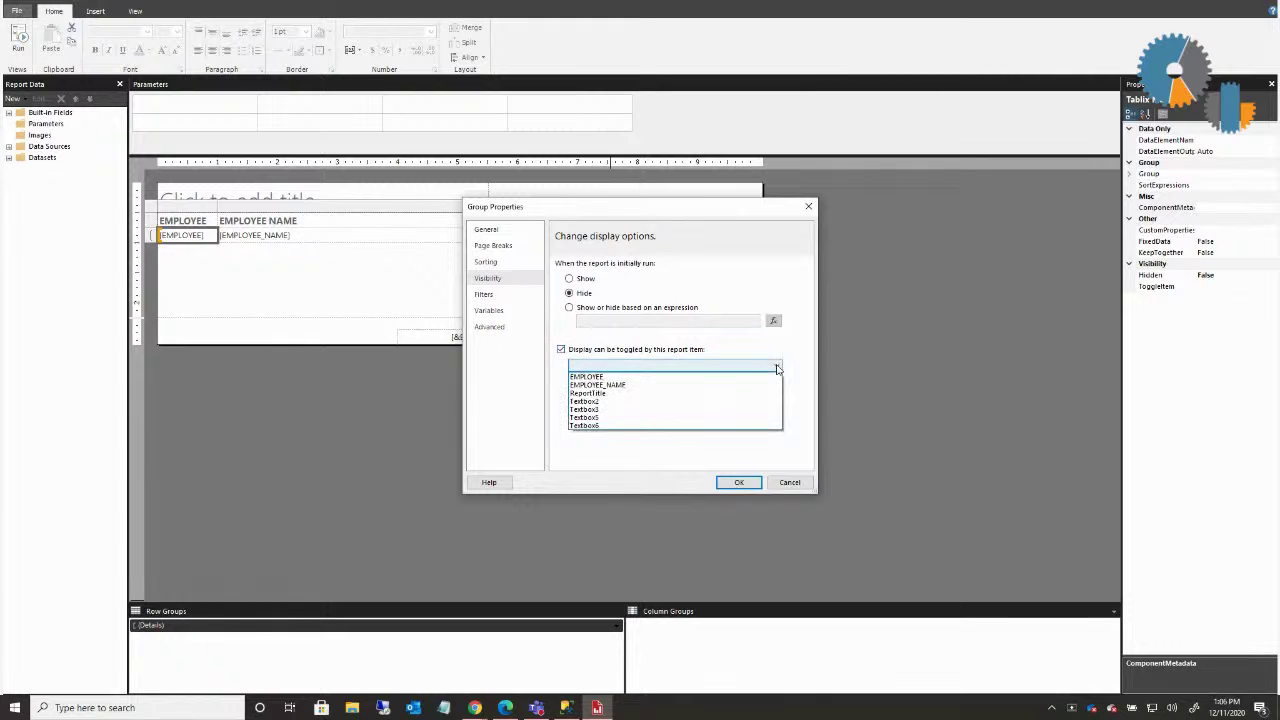
left_click(615, 377)
left_click(738, 482)
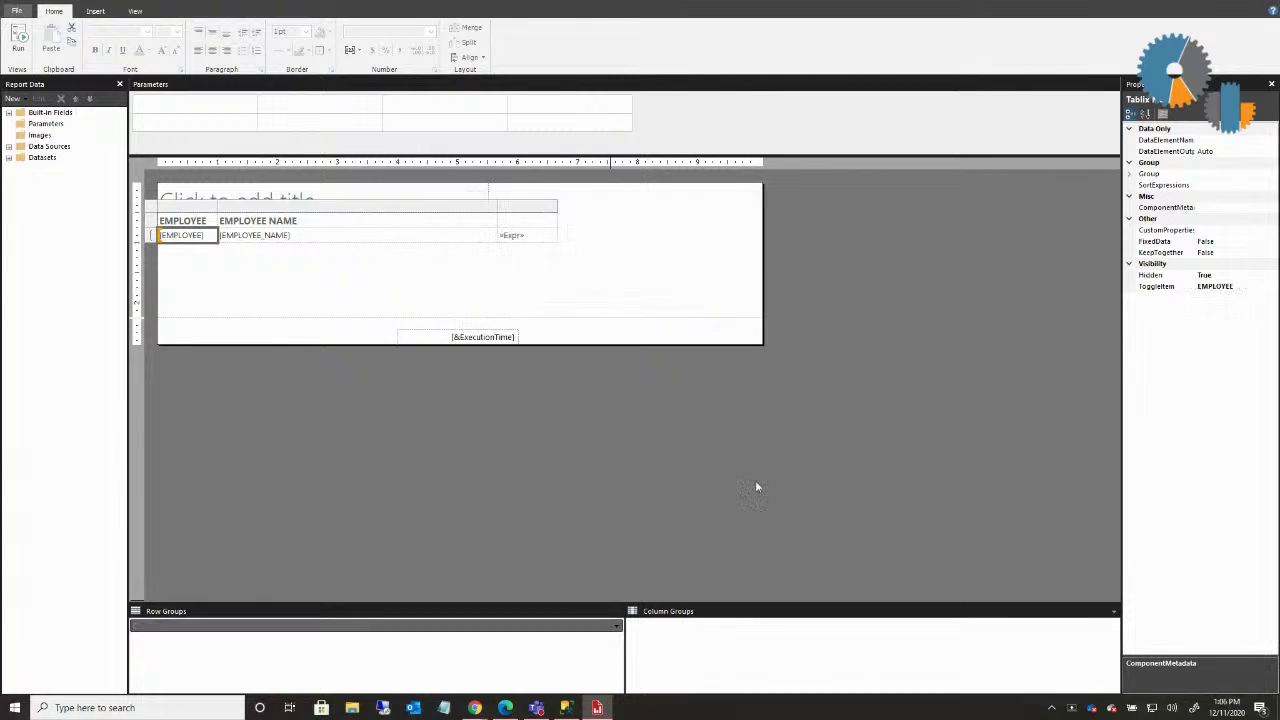
left_click(19, 42)
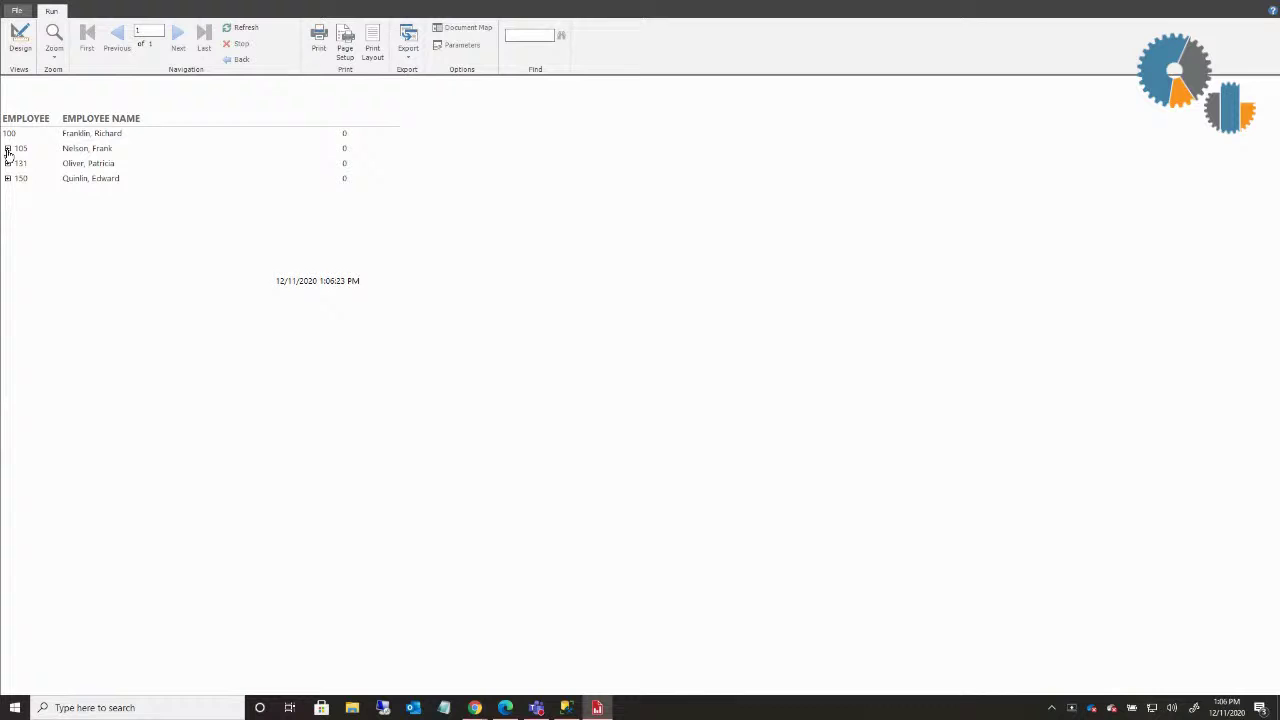
left_click(7, 149)
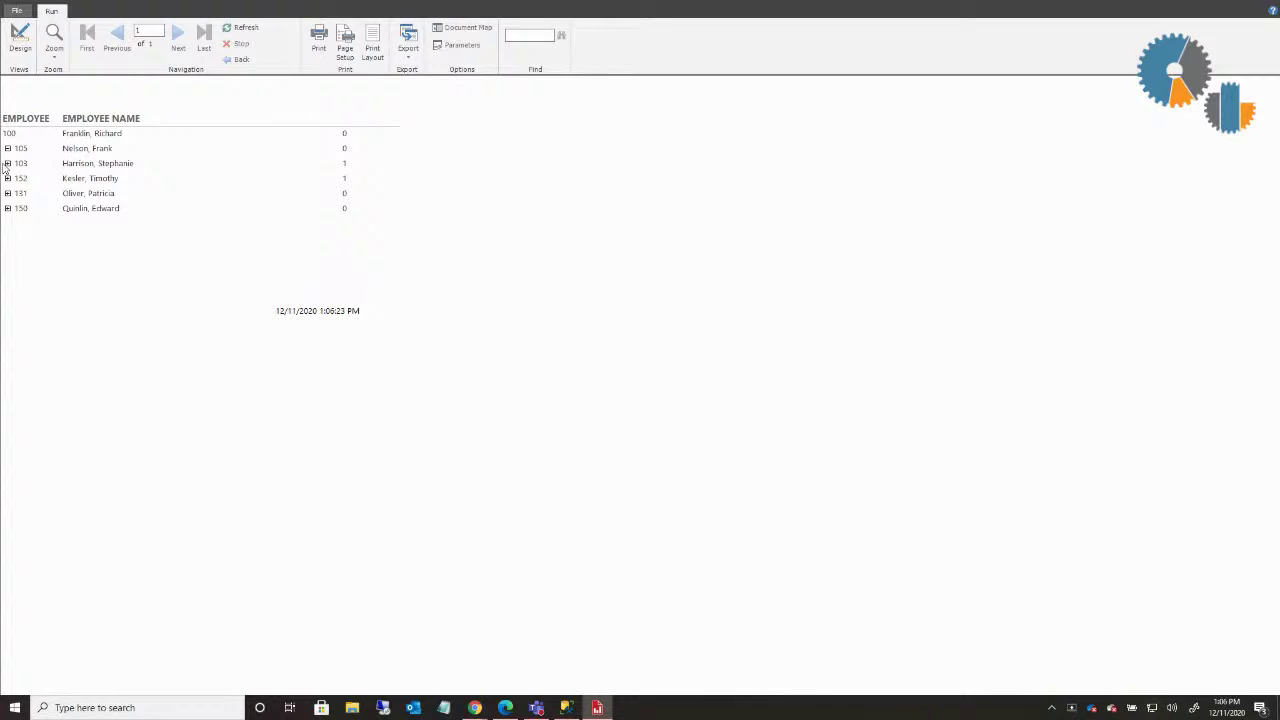
left_click(7, 163)
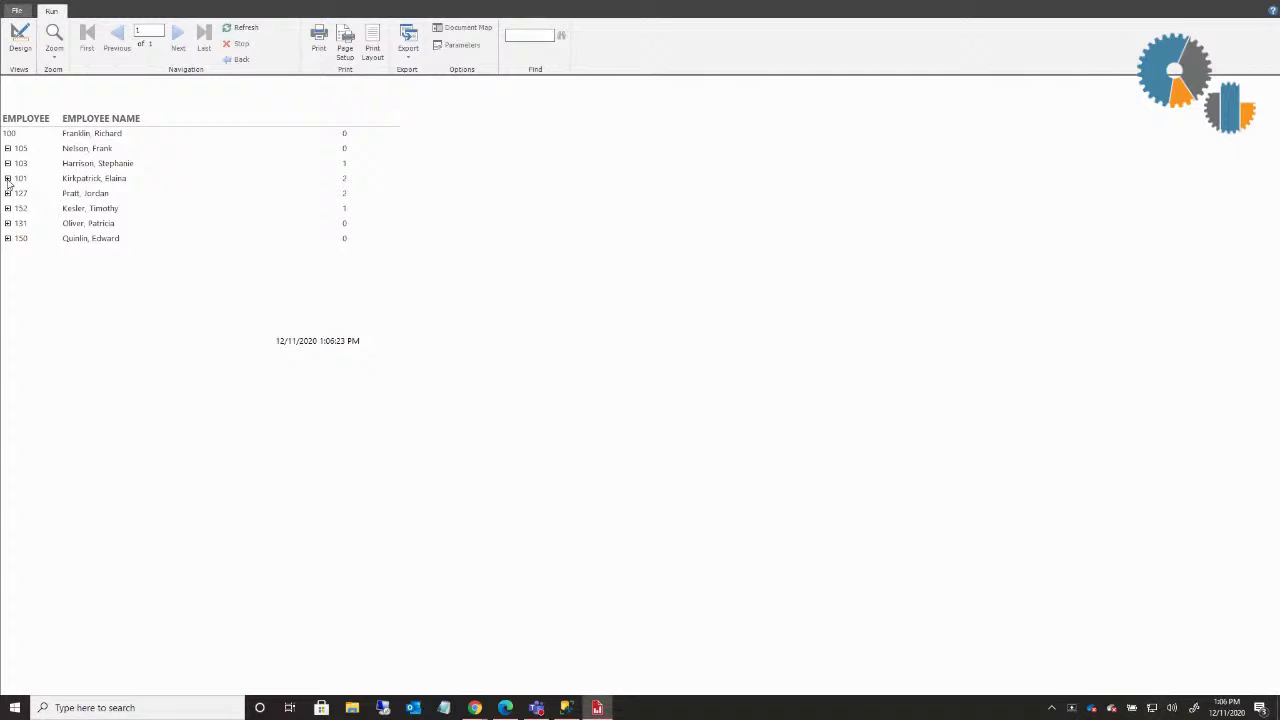
left_click(7, 178)
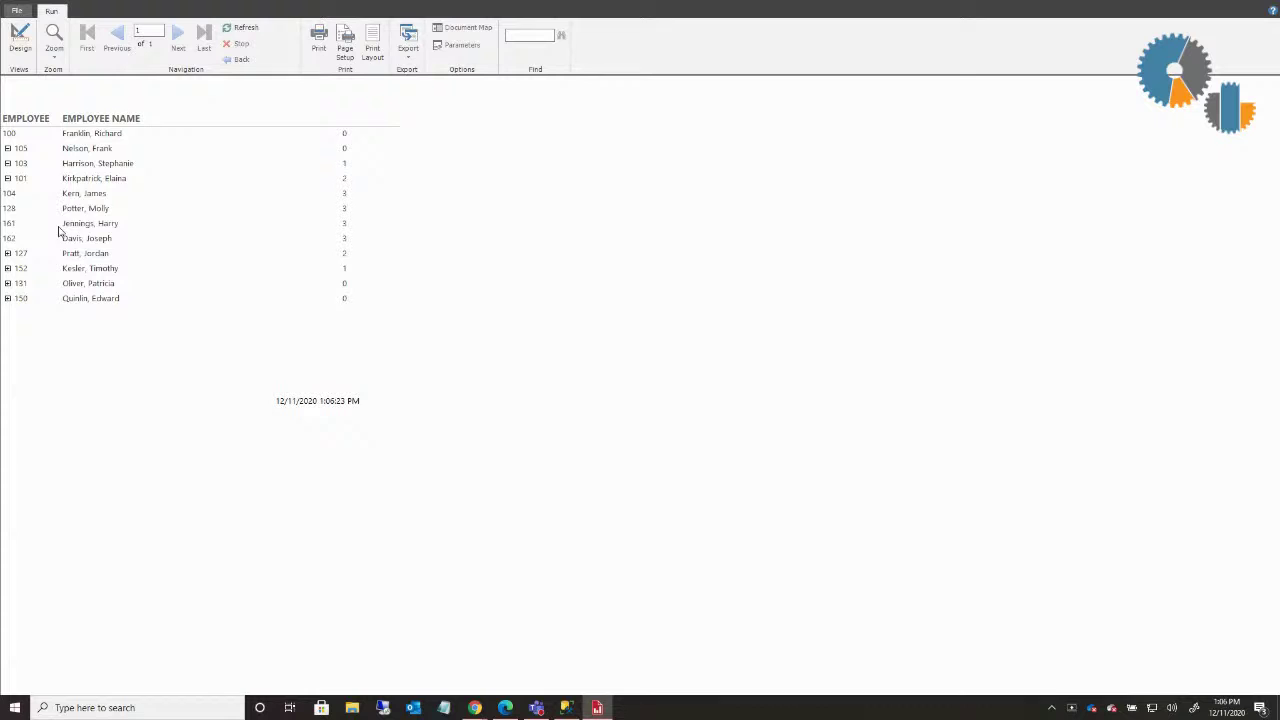
left_click(8, 178)
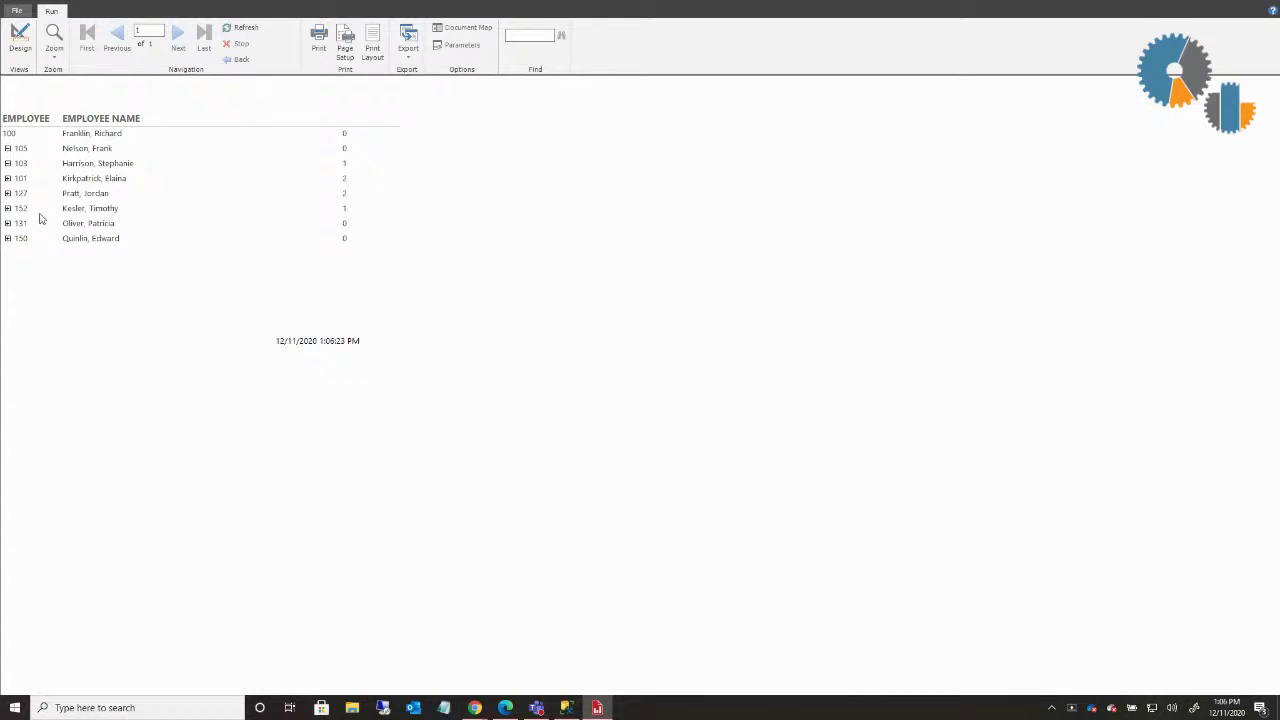
left_click(8, 164)
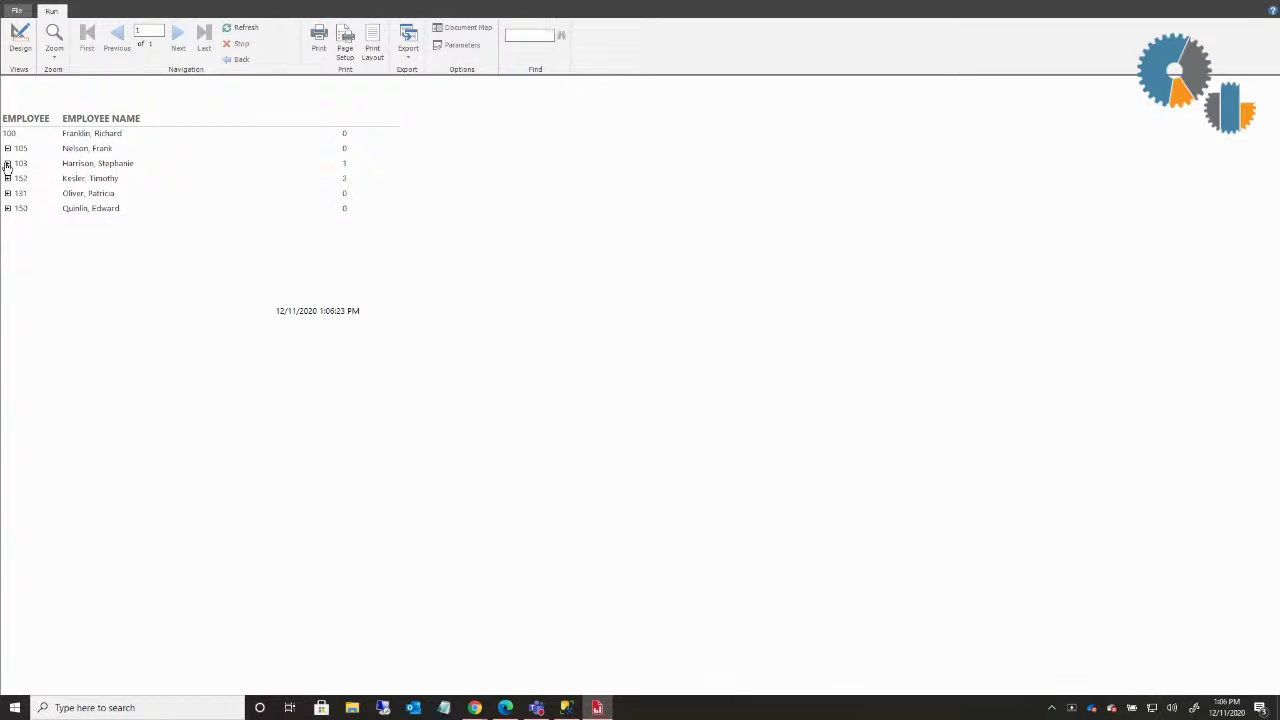
left_click(8, 164)
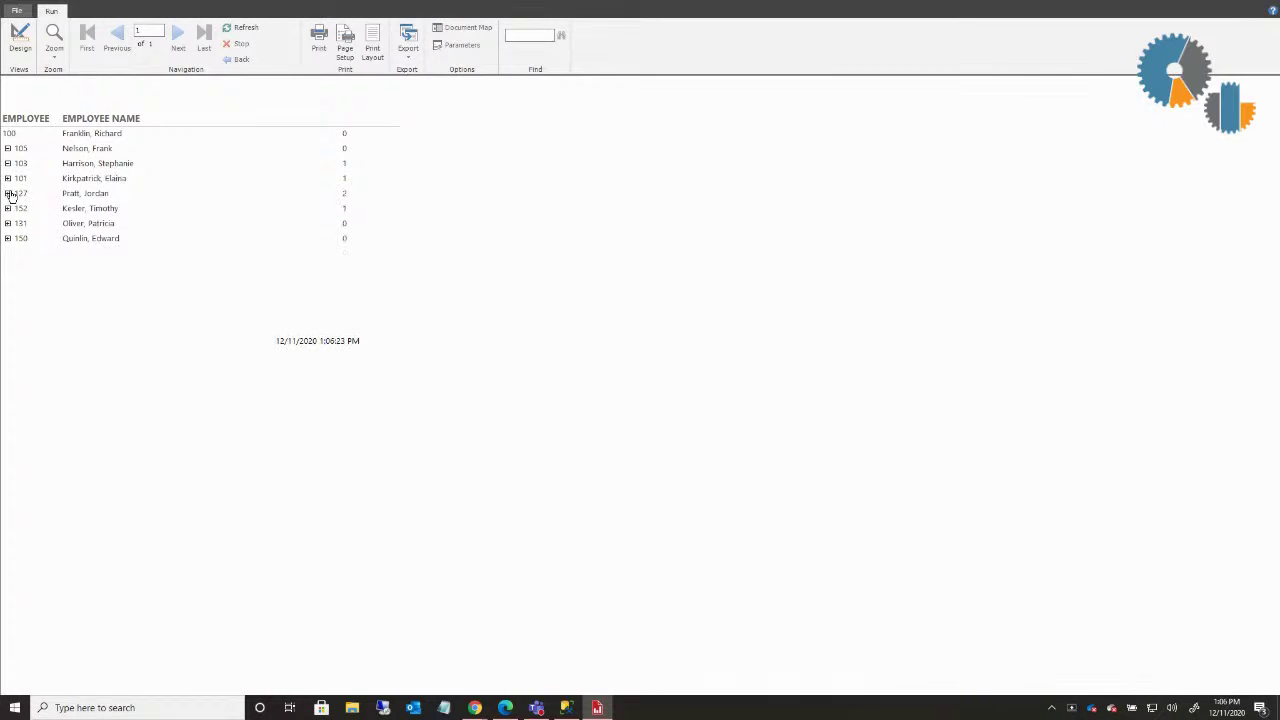
left_click(8, 193)
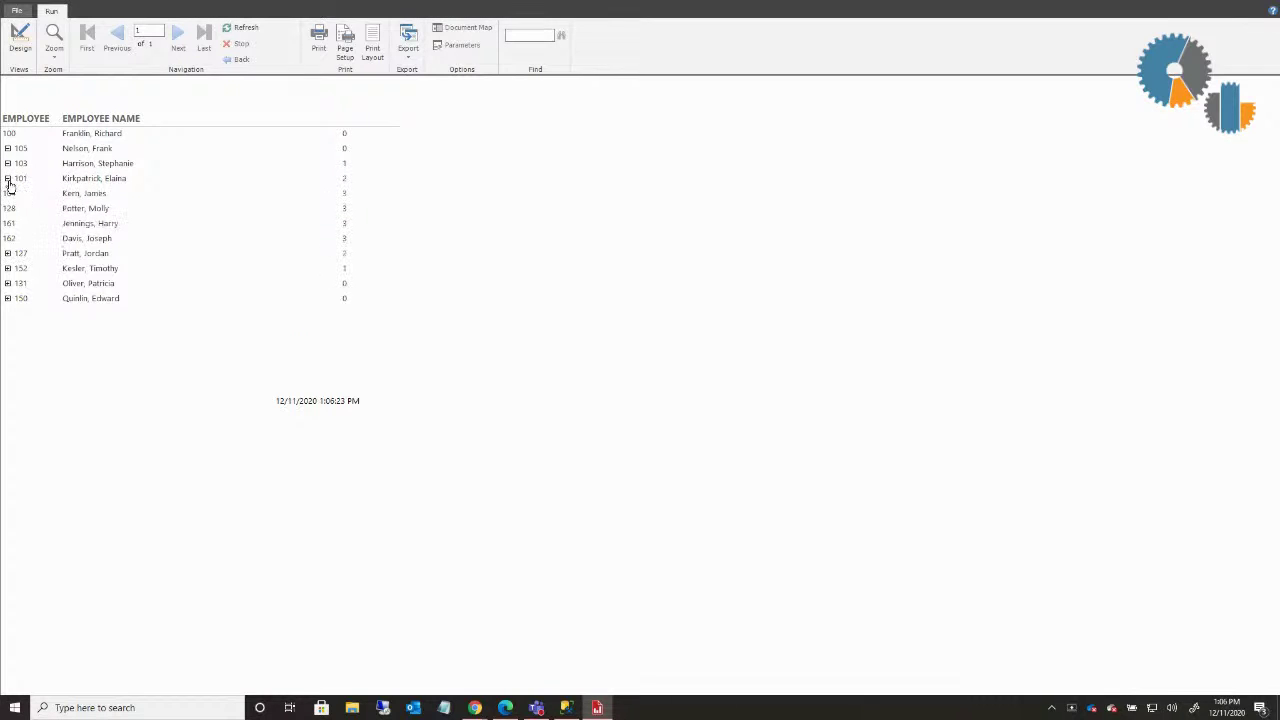
left_click(20, 40)
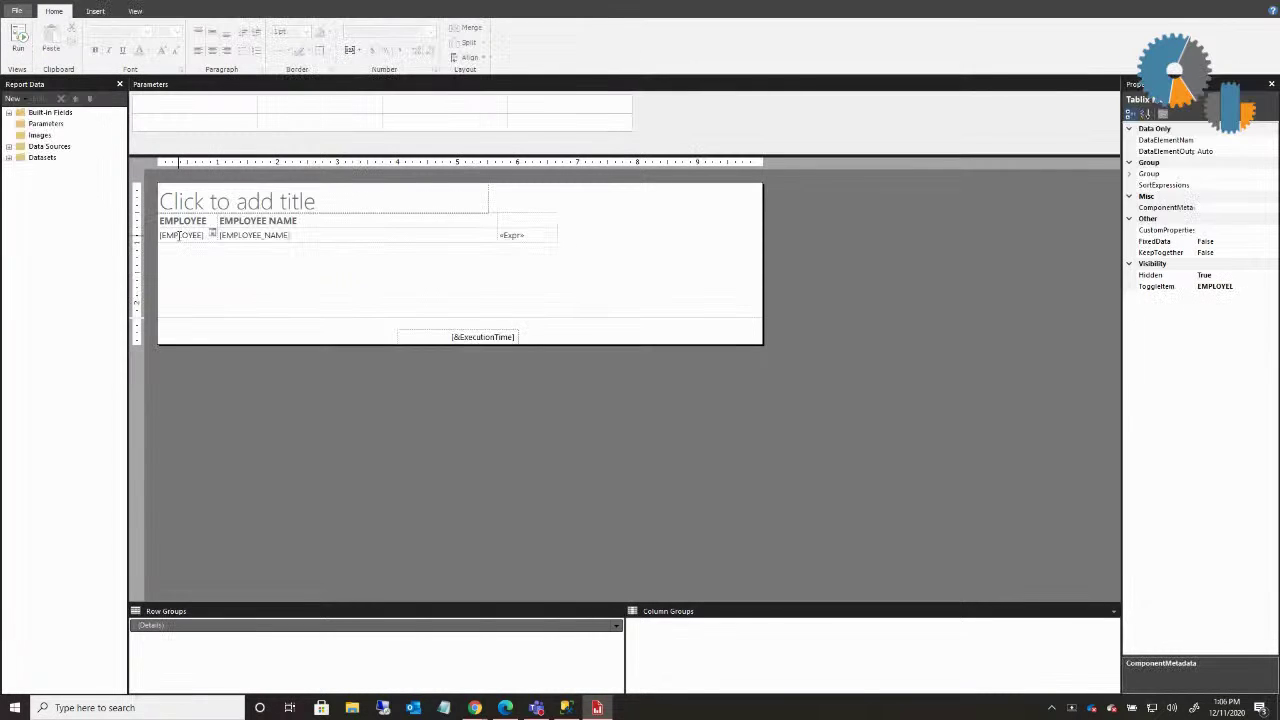
Widen the EMPLOYEE column in the table
left_click(180, 235)
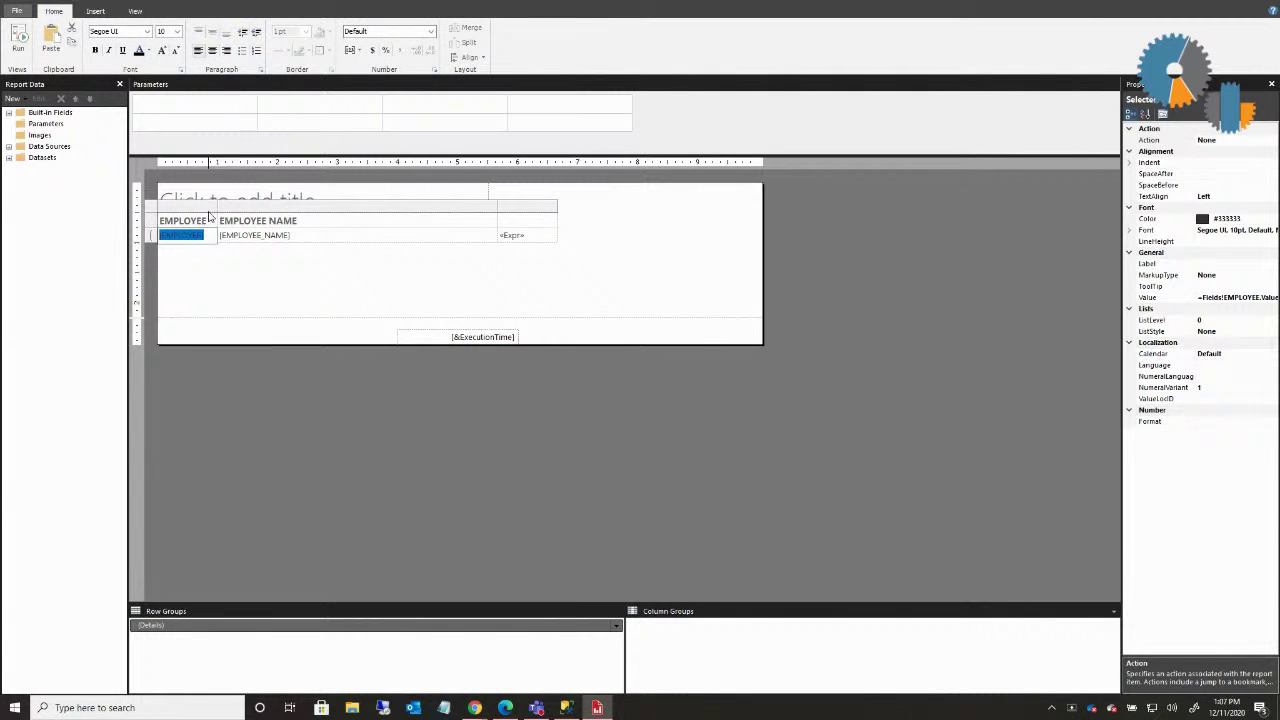
left_click_drag(217, 202, 258, 205)
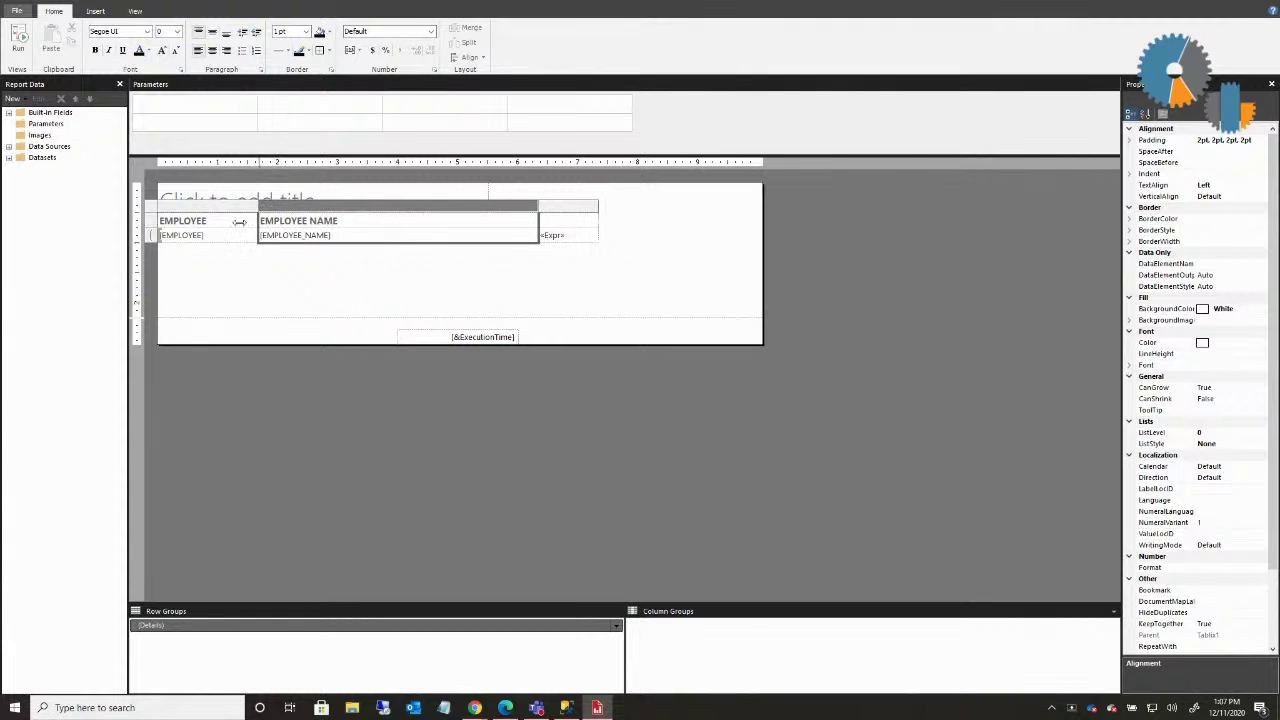
double_click(185, 235)
left_click(215, 236)
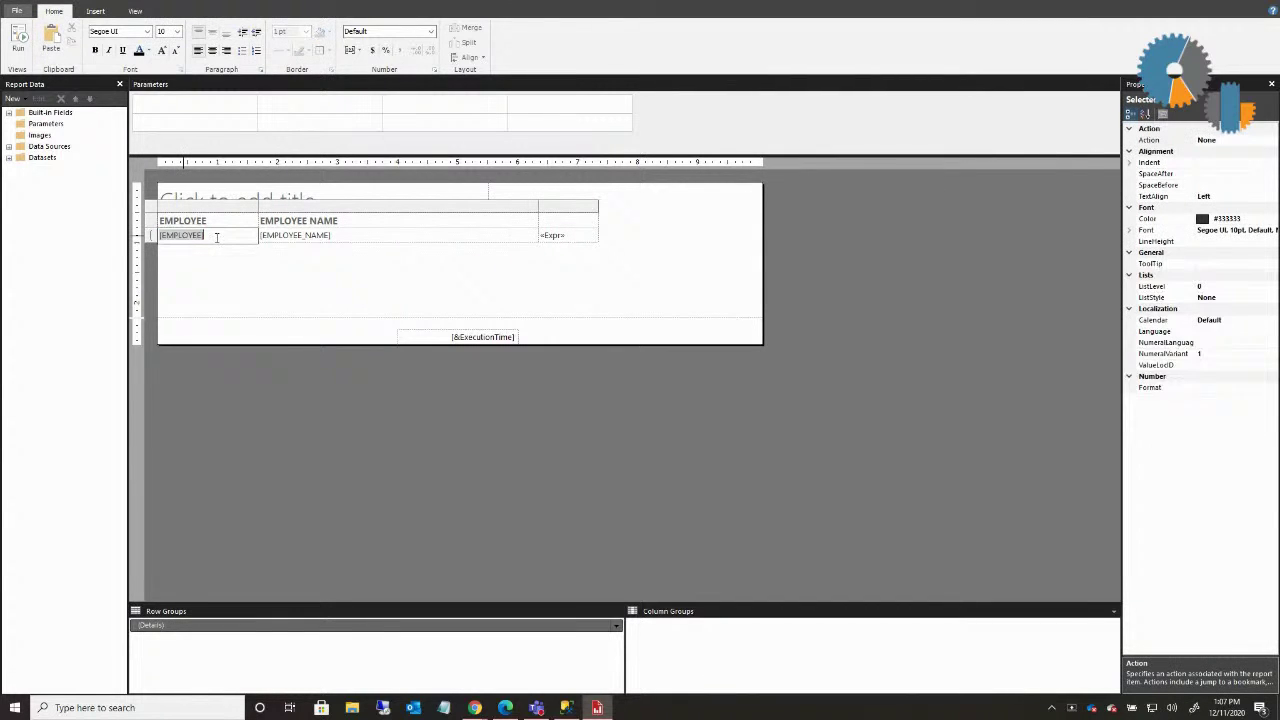
Open the expression for the EMPLOYEE text box's left padding, currently 2pt
right_click(216, 237)
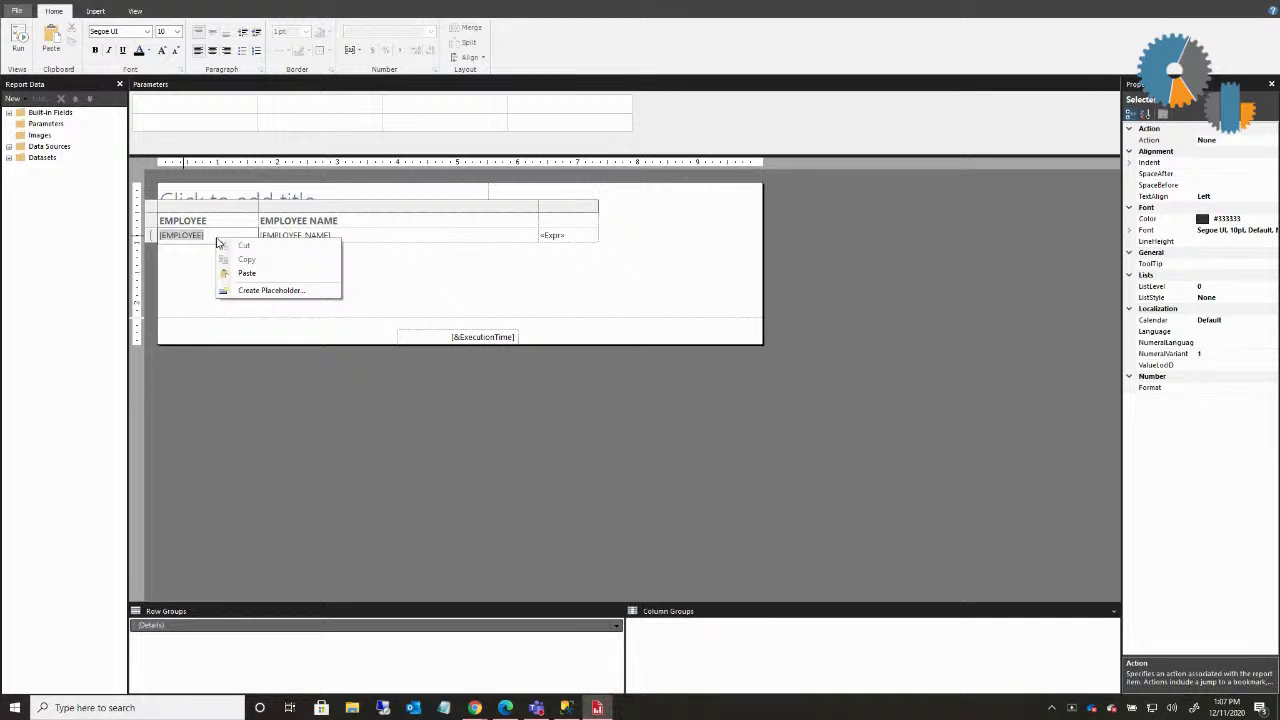
left_click(189, 283)
left_click(220, 238)
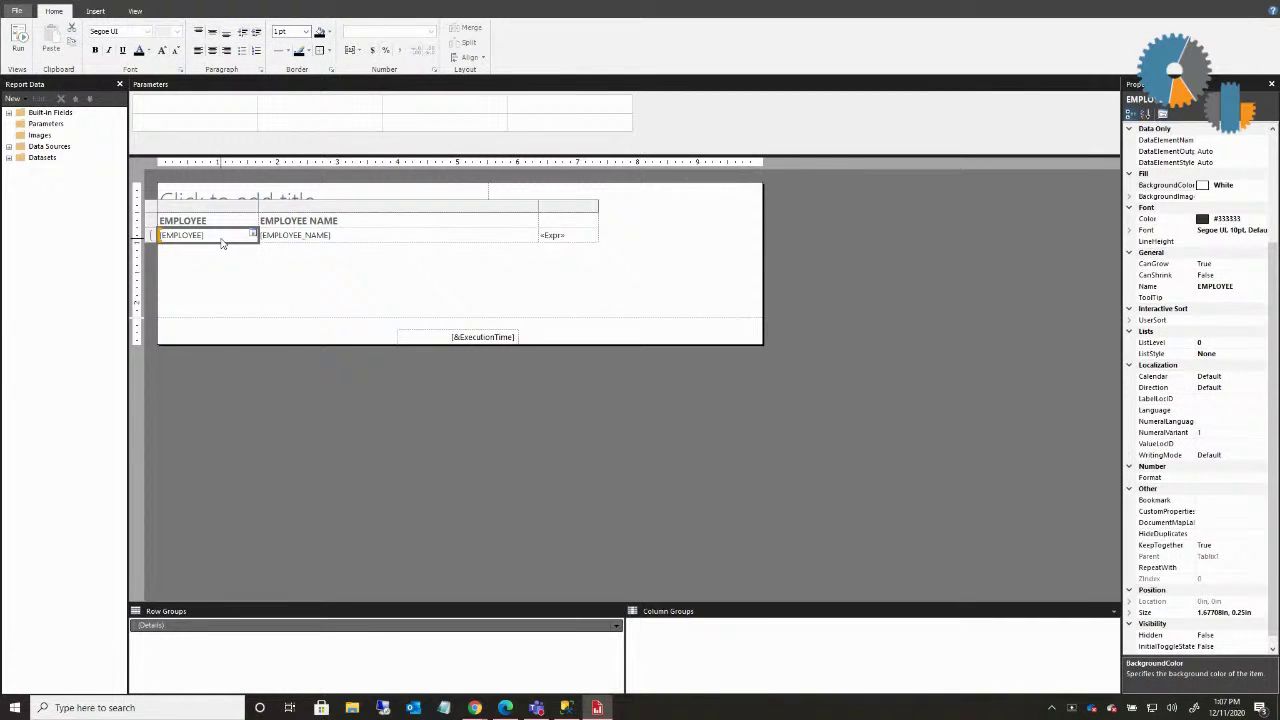
right_click(221, 239)
left_click(273, 352)
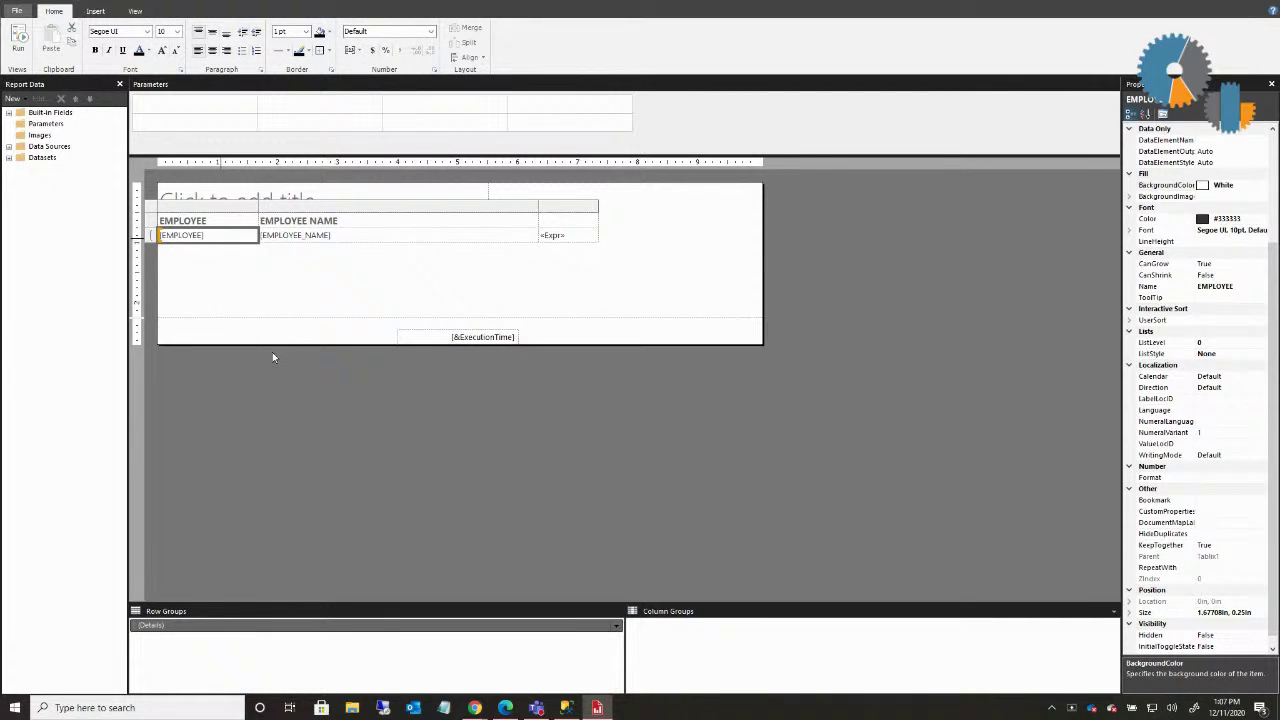
left_click(499, 250)
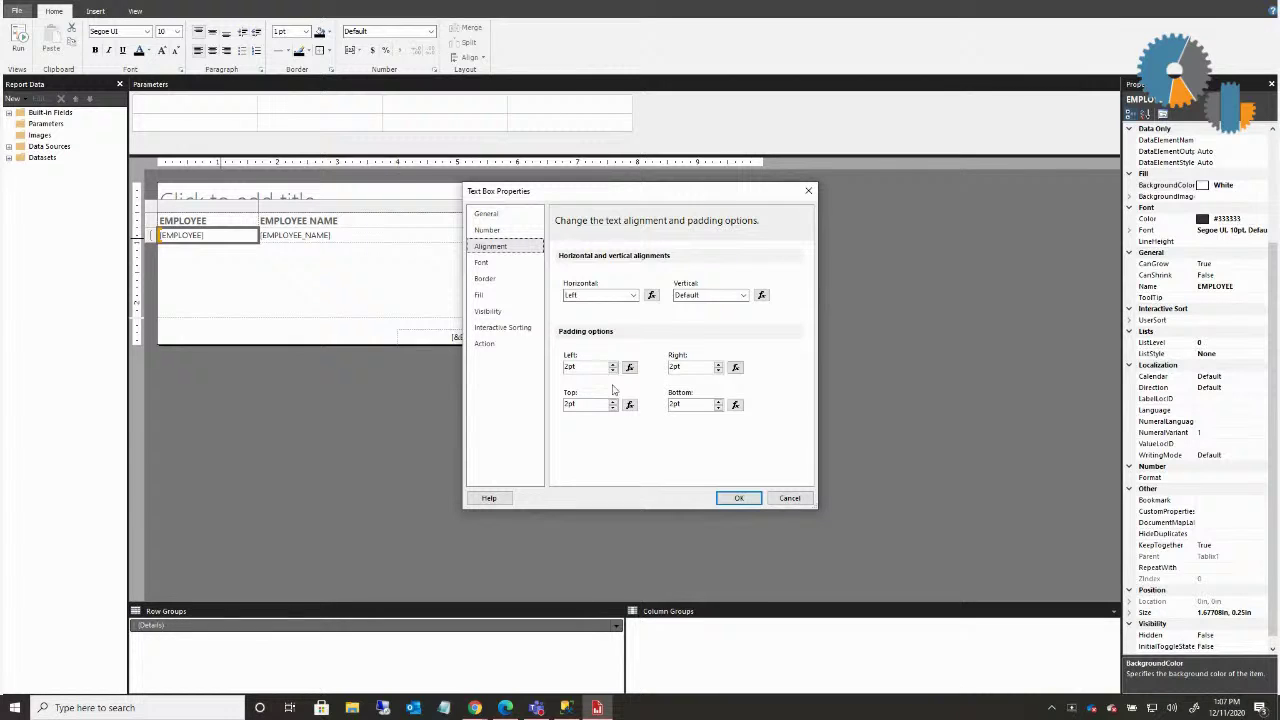
left_click(630, 367)
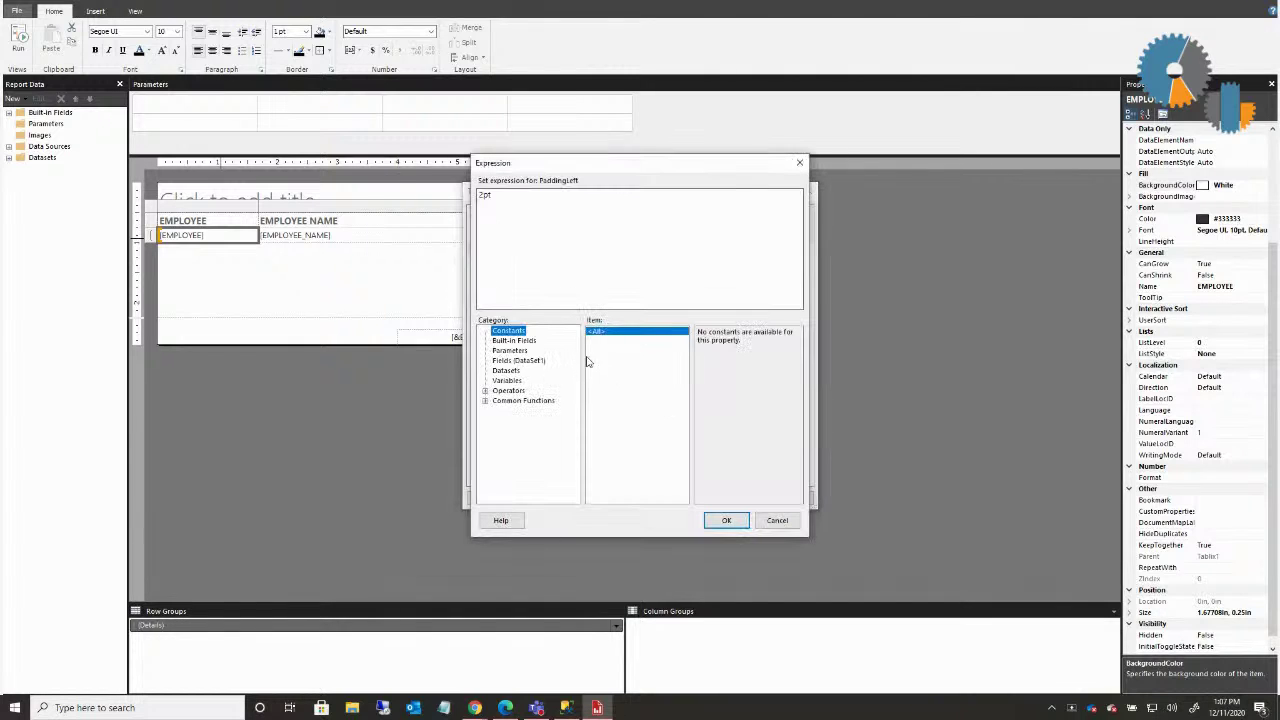
Set the EMPLOYEE left padding to =cstr(2+level()*15)+"pt" and apply it
left_click(501, 195)
type("=s")
key("BackSpace")
type("cstr(2+level")
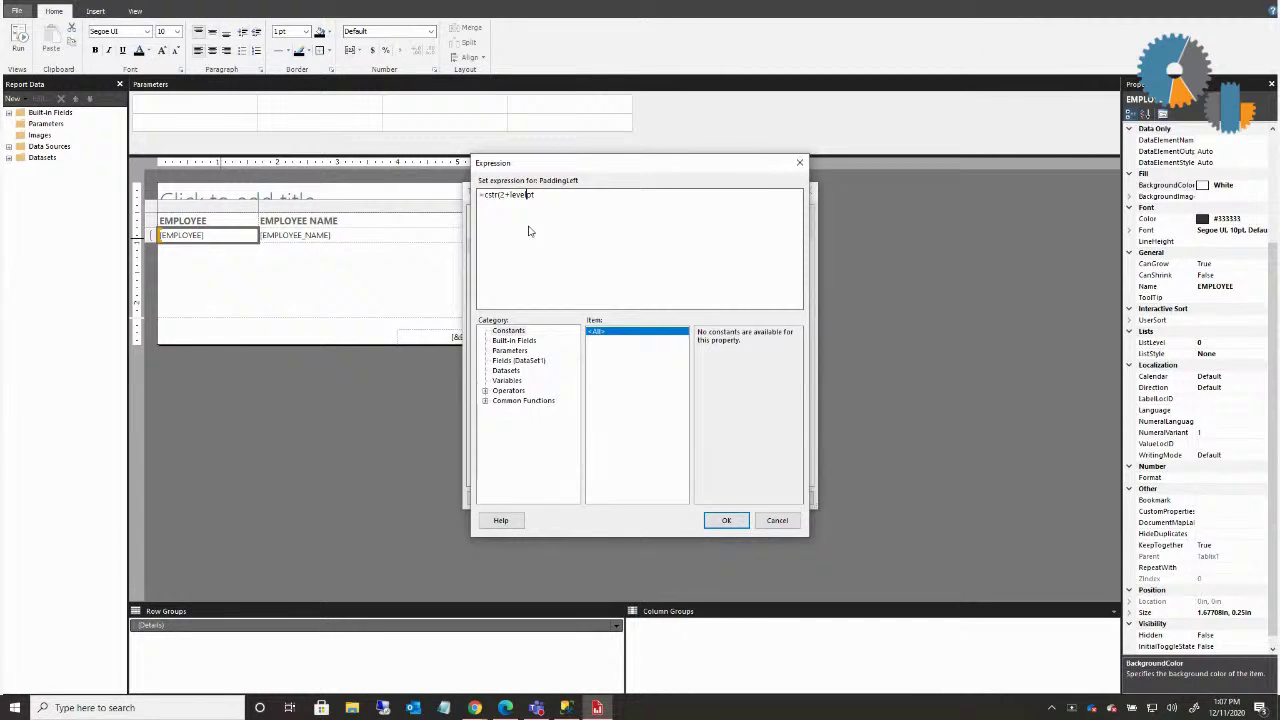
type("()*15")
type(")+\"pt")
double_click(499, 195)
left_click(727, 521)
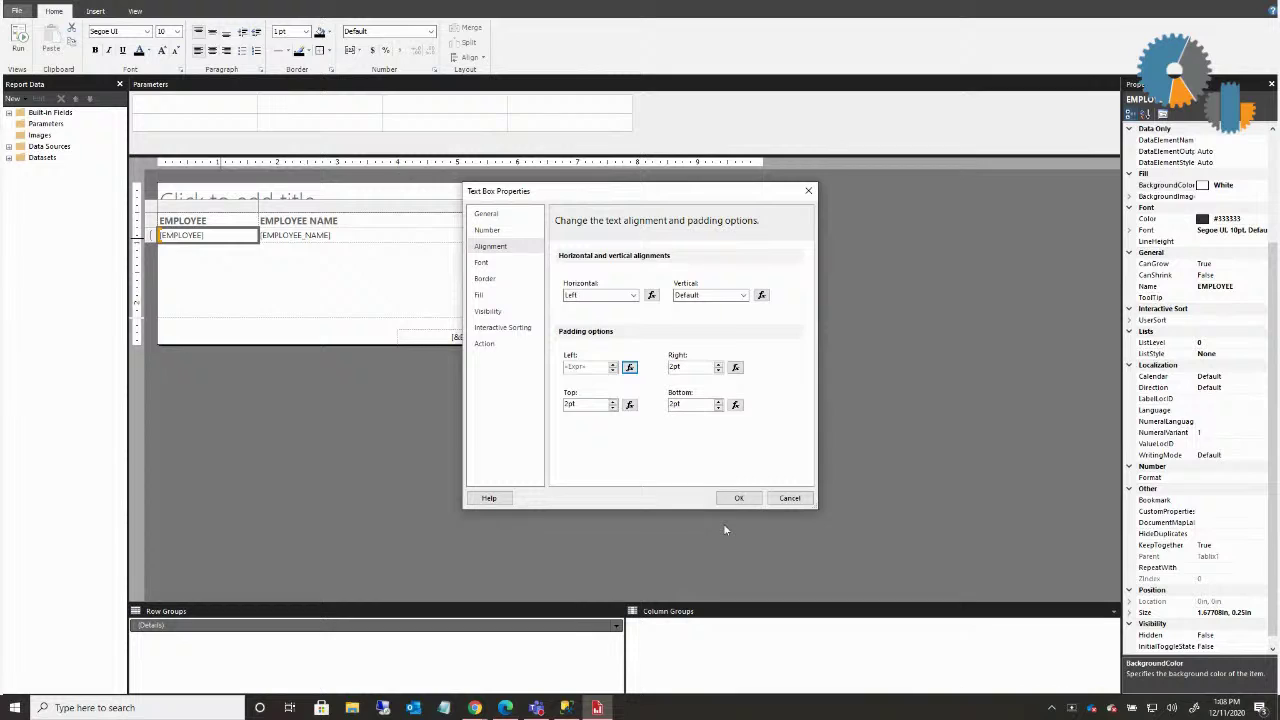
left_click(740, 498)
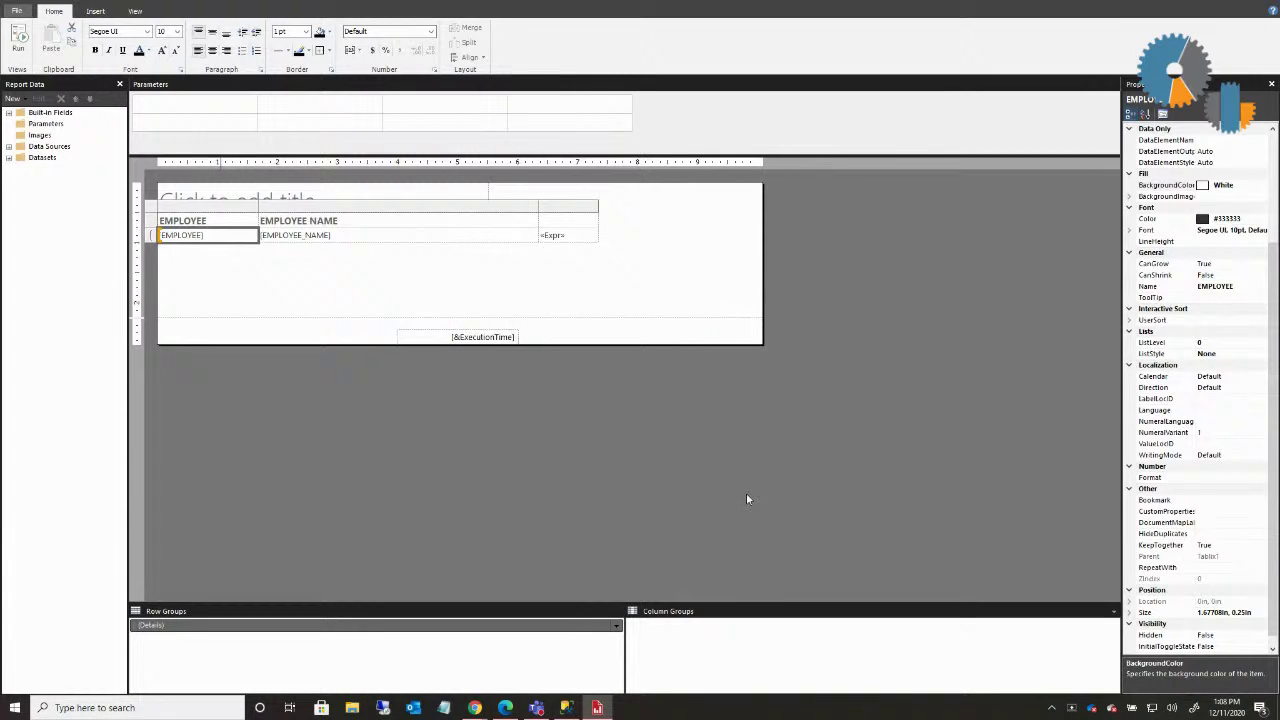
left_click(19, 38)
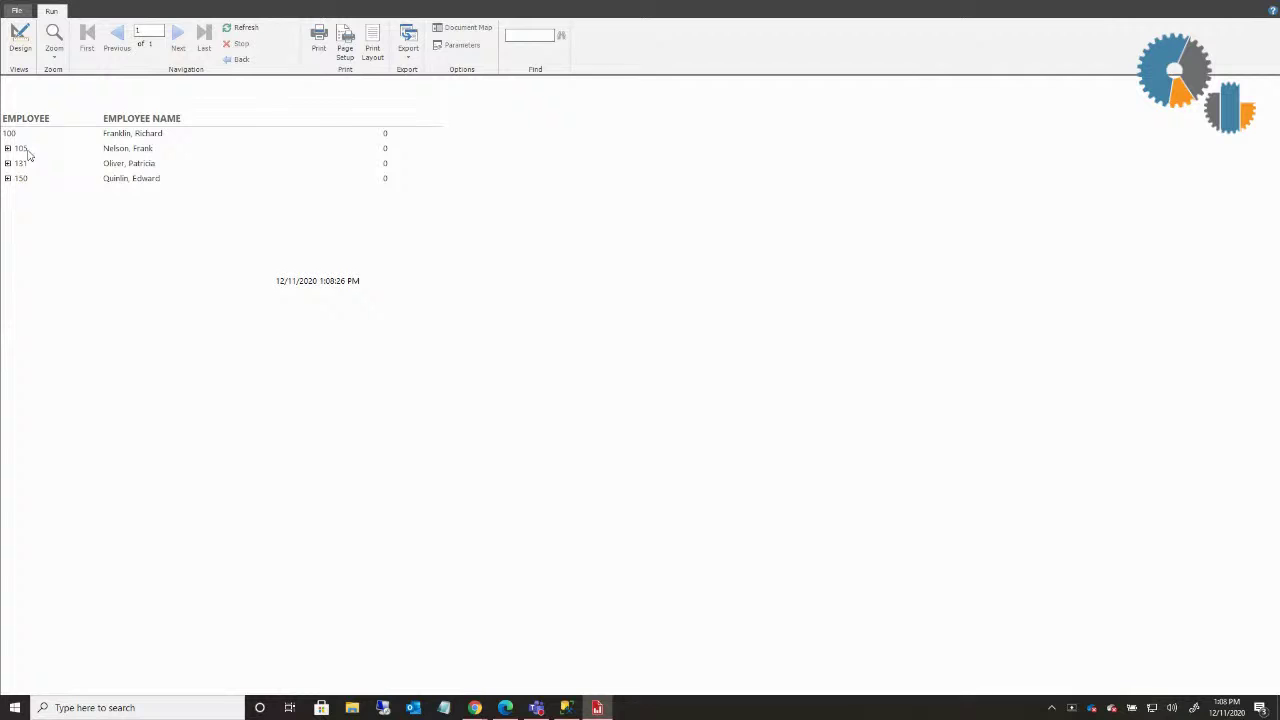
left_click(7, 148)
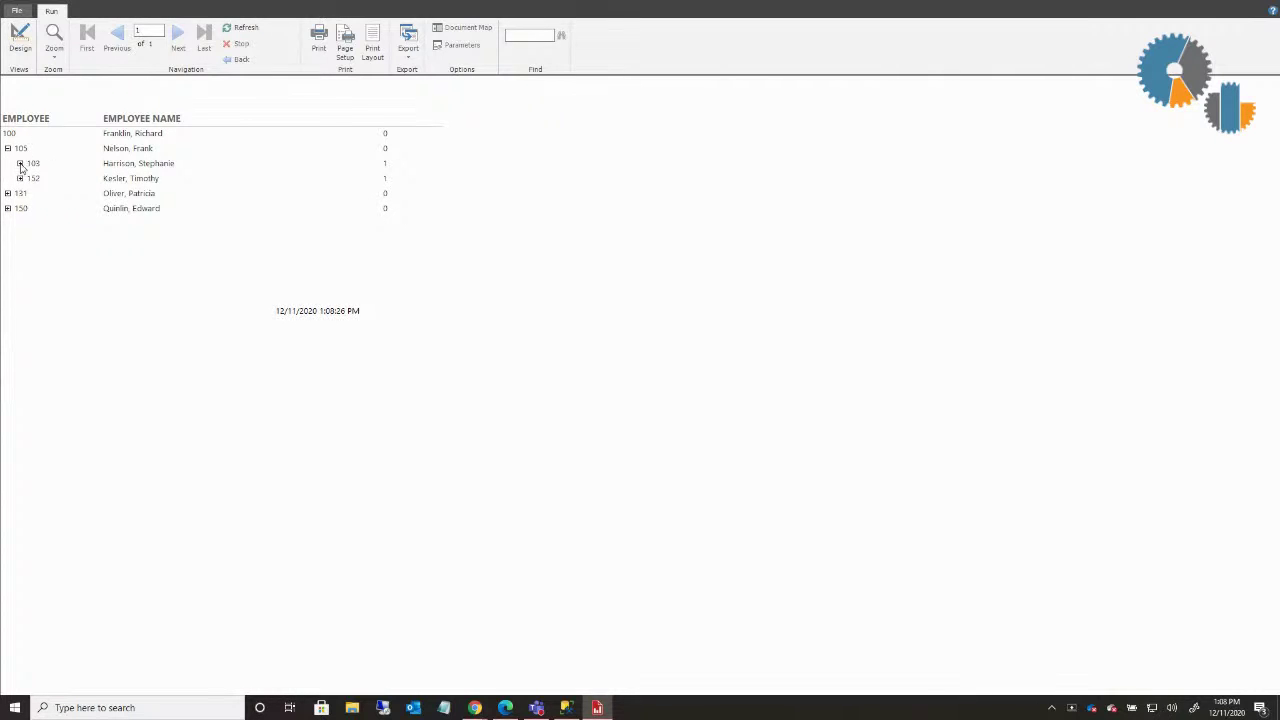
left_click(20, 163)
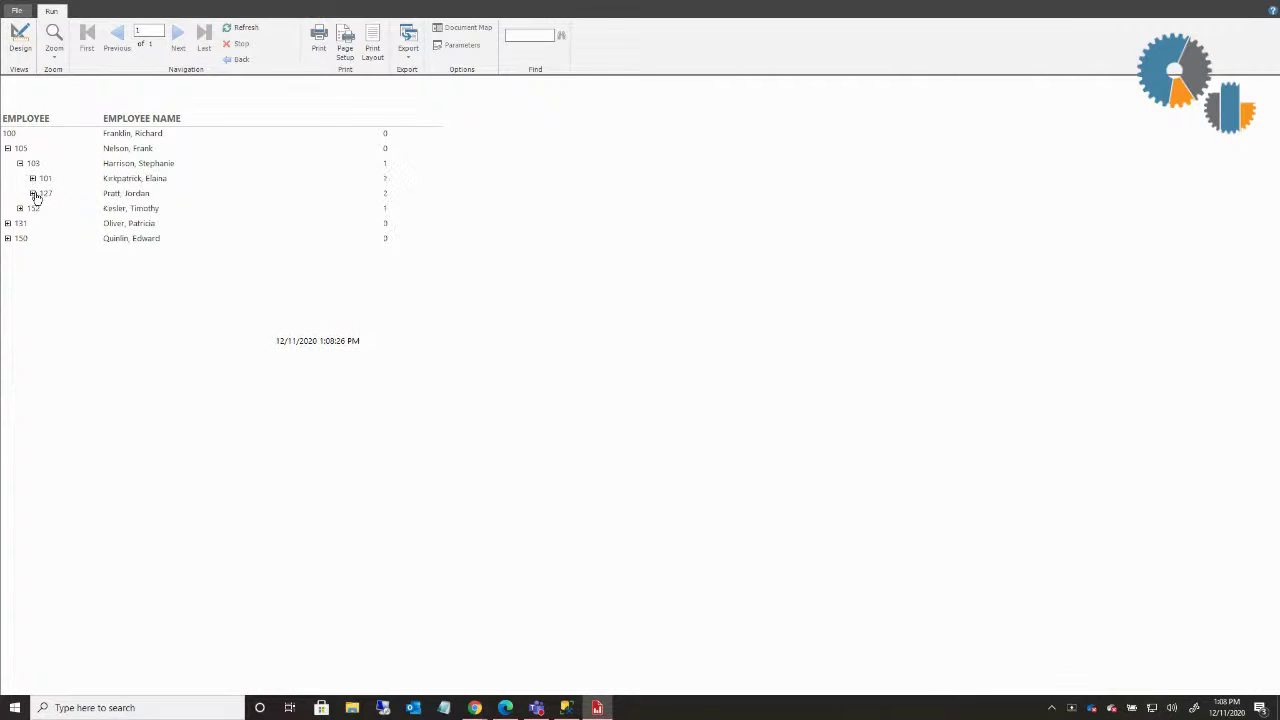
left_click(33, 193)
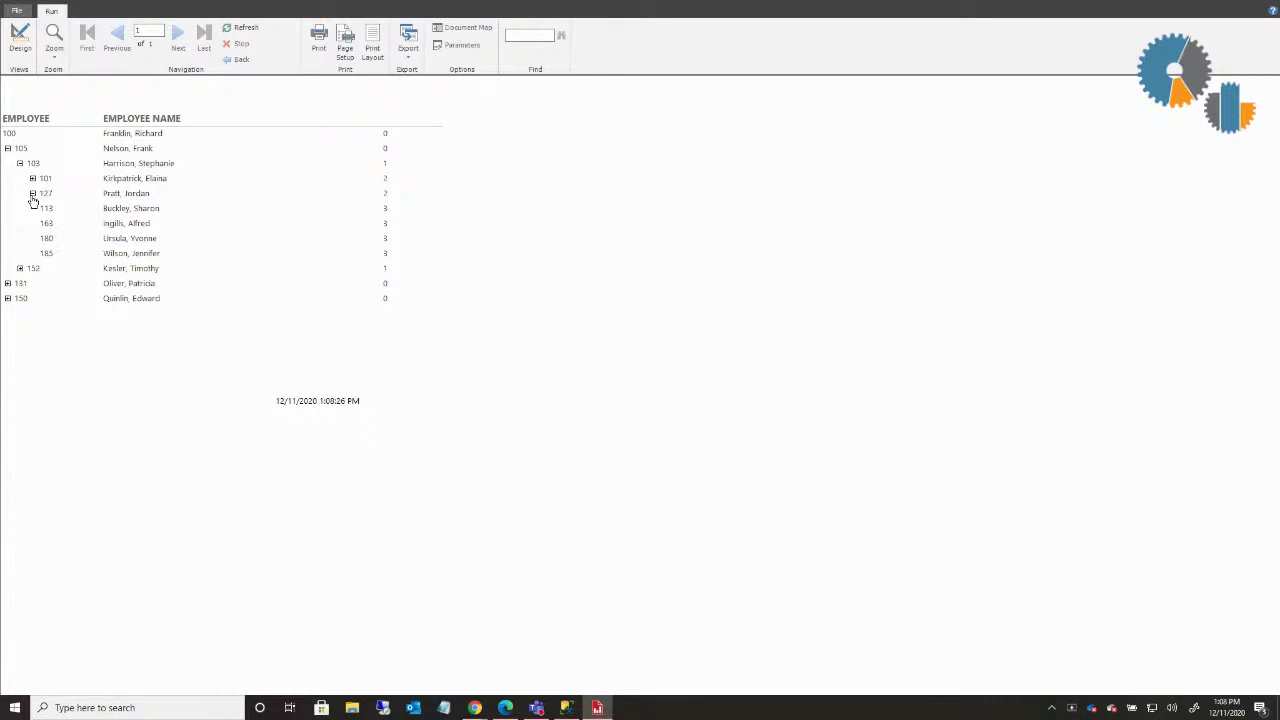
left_click(32, 194)
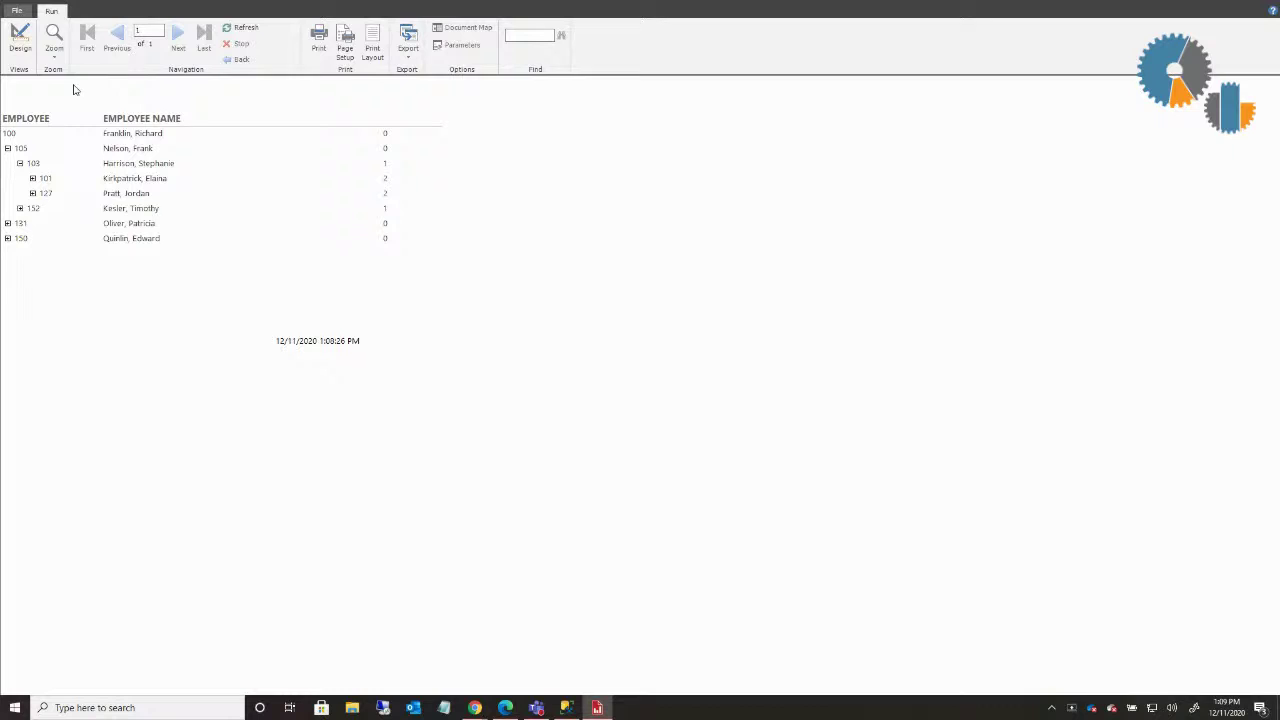
left_click(20, 40)
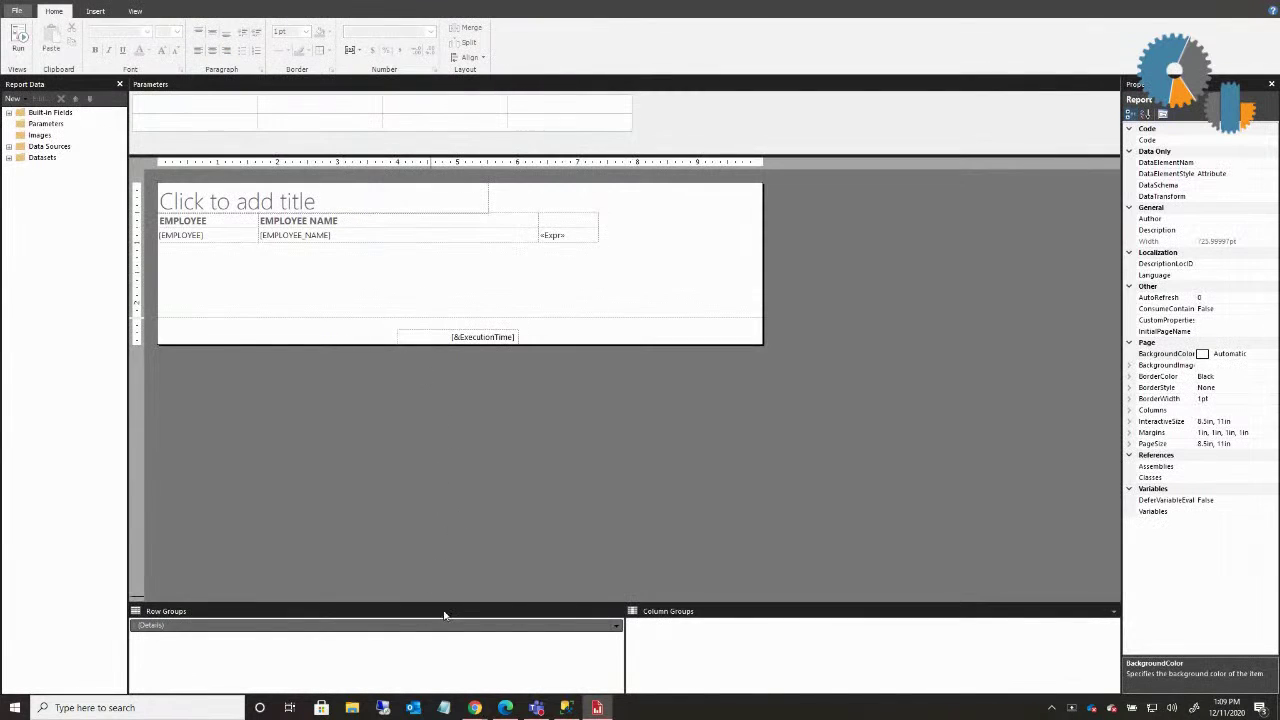
Check the Details group's recursive parent SUPER_RPTS_TO and its hidden, EMPLOYEE-toggled visibility
left_click(615, 627)
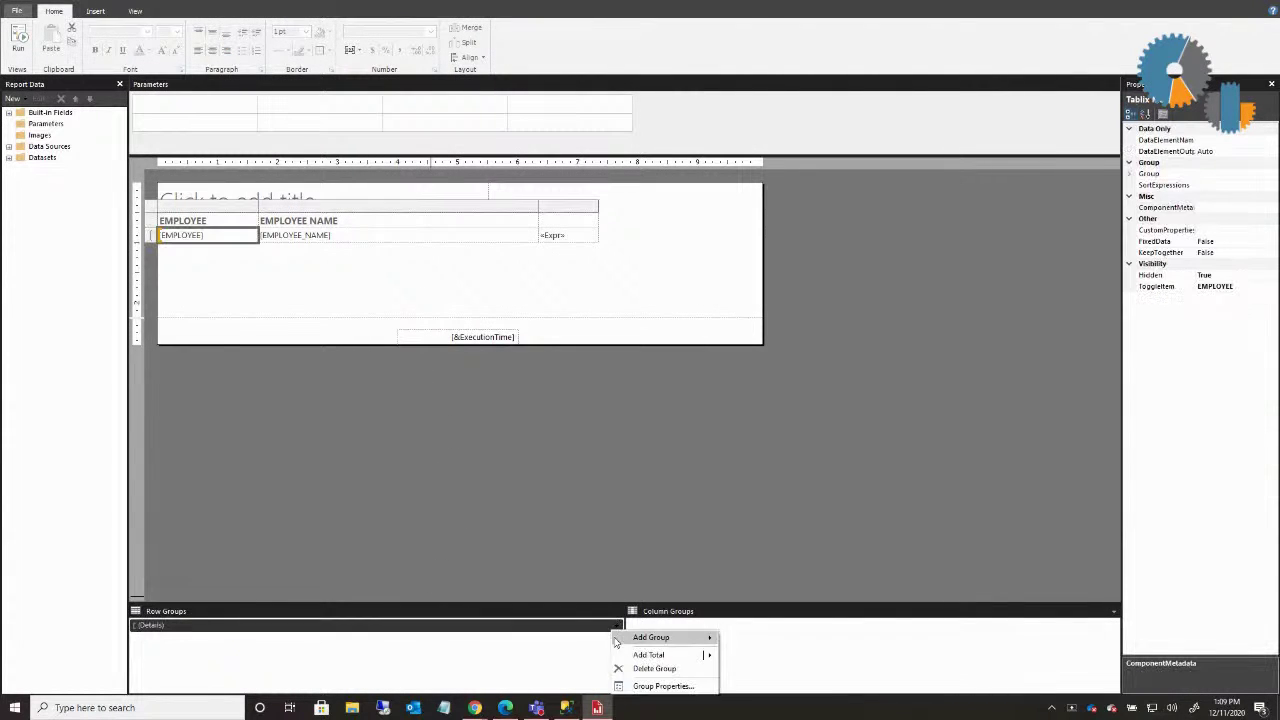
left_click(655, 686)
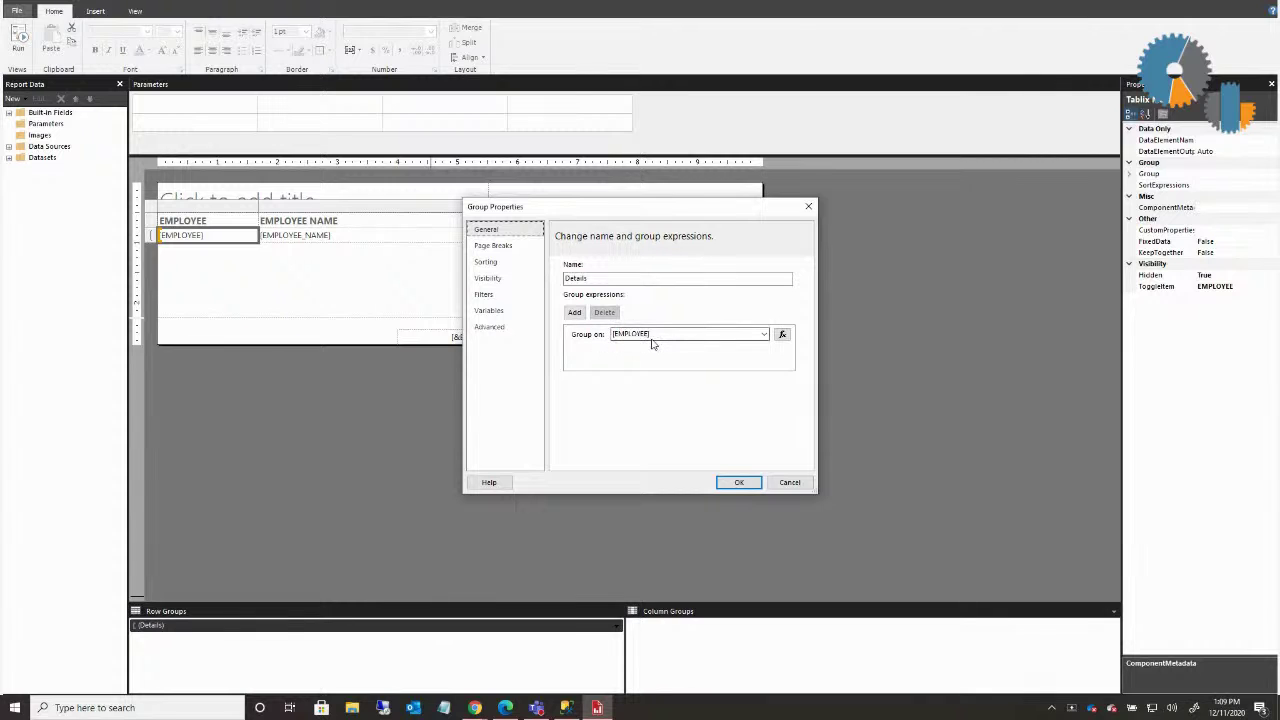
left_click(519, 327)
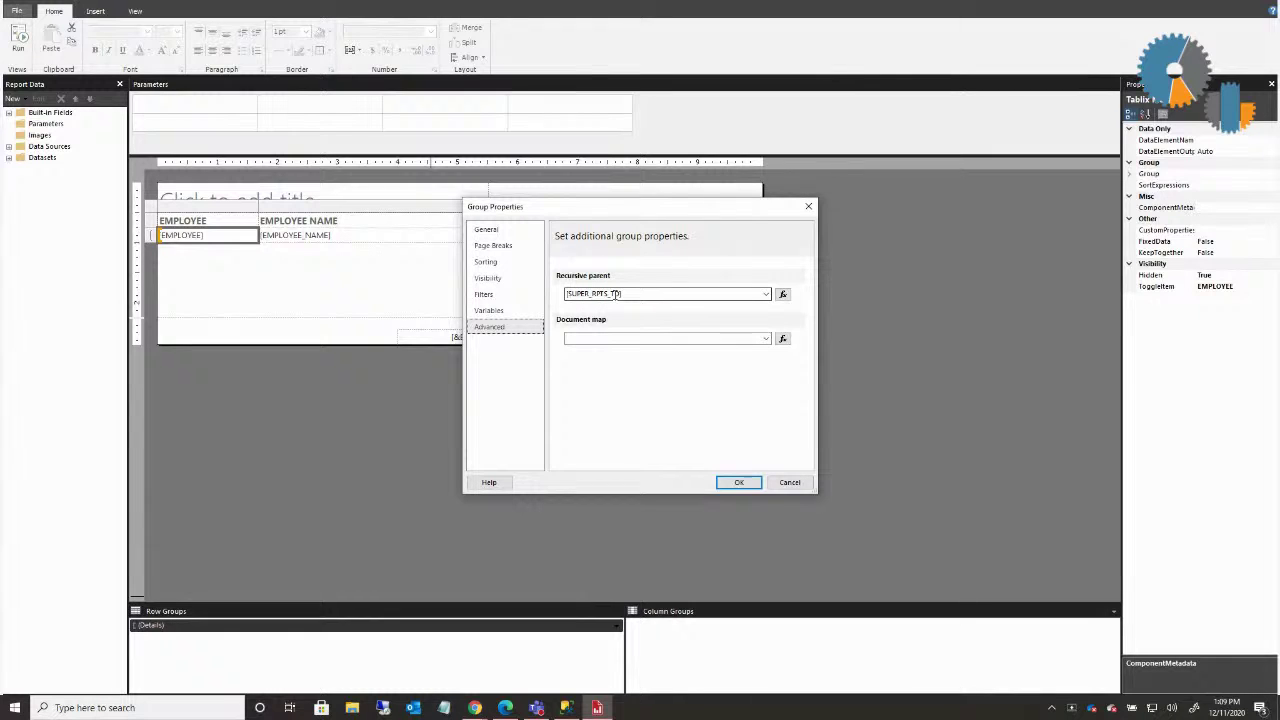
left_click(488, 279)
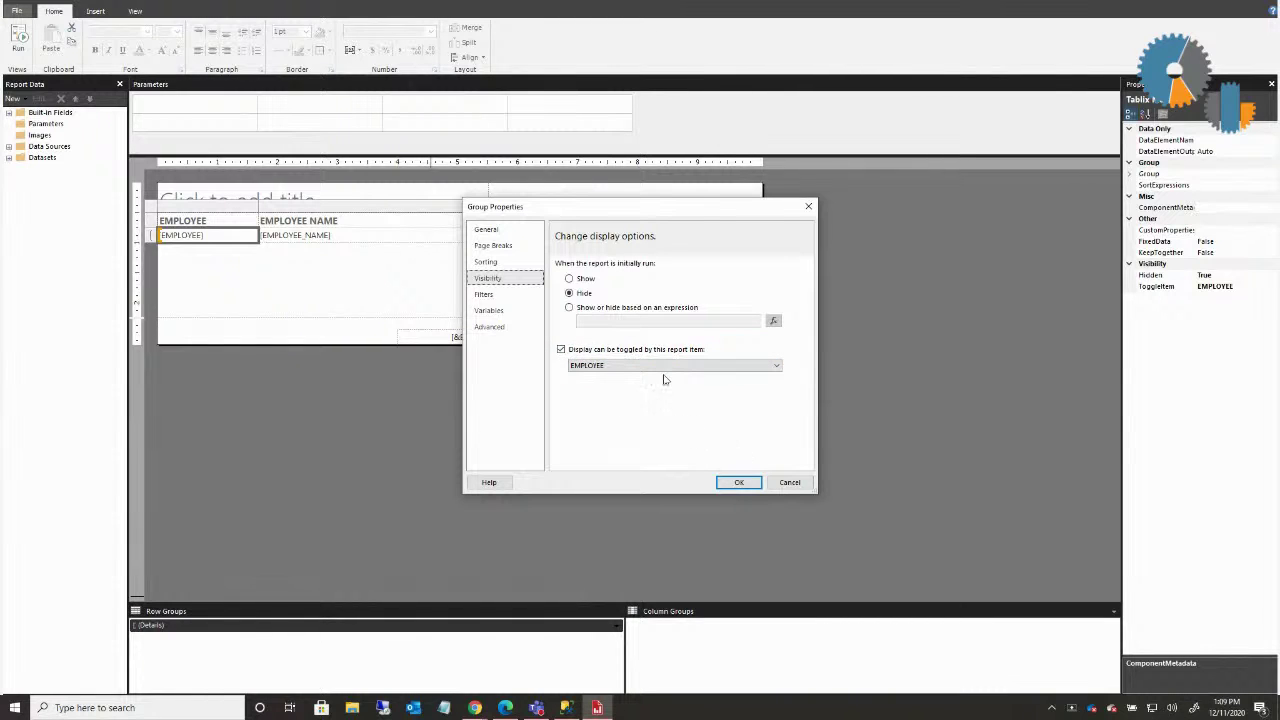
Cancel the Details Group Properties dialog without changes
left_click(790, 483)
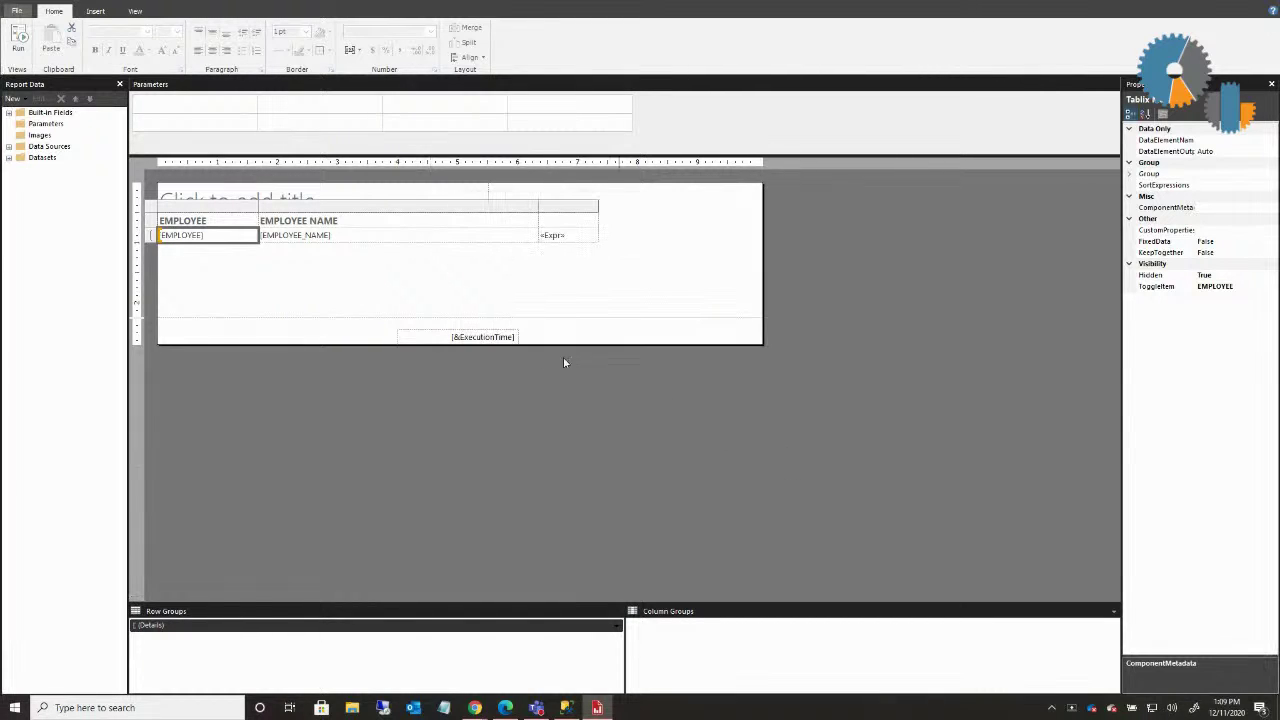